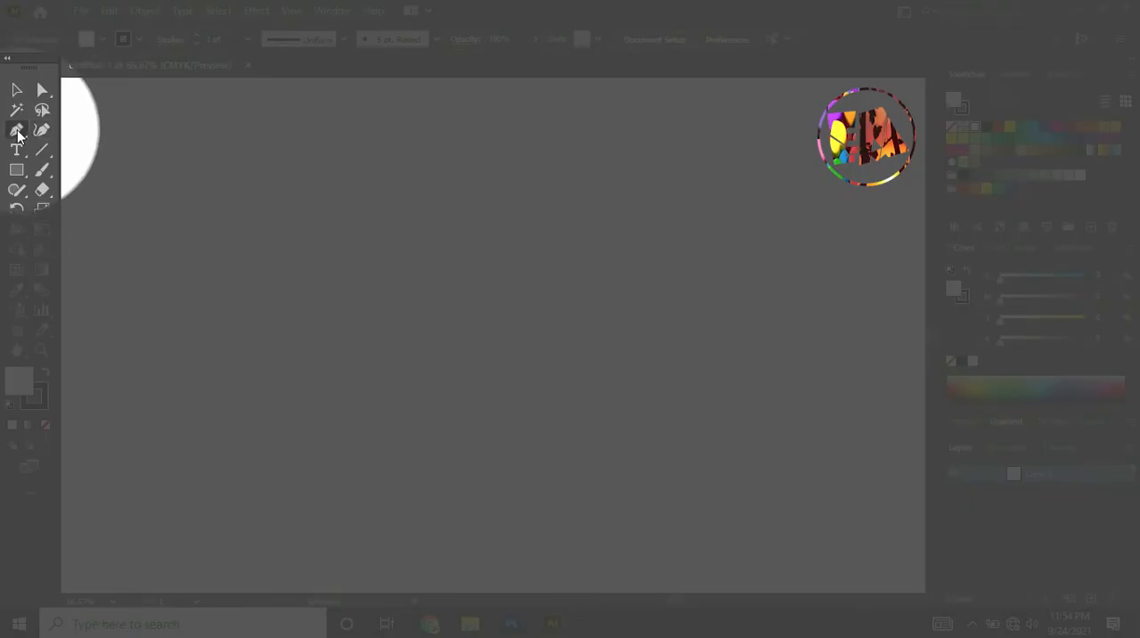
# Draw a straight vertical line with the Pen tool along the left side of the artboard, then deselect it.
pyautogui.click(17, 131)
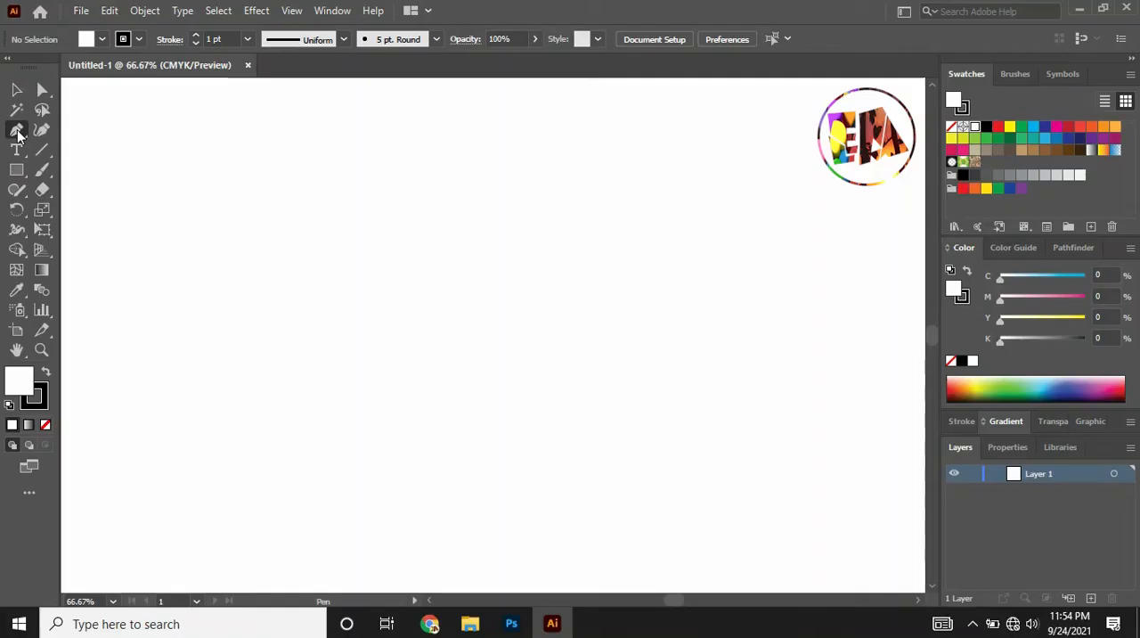
pyautogui.click(124, 136)
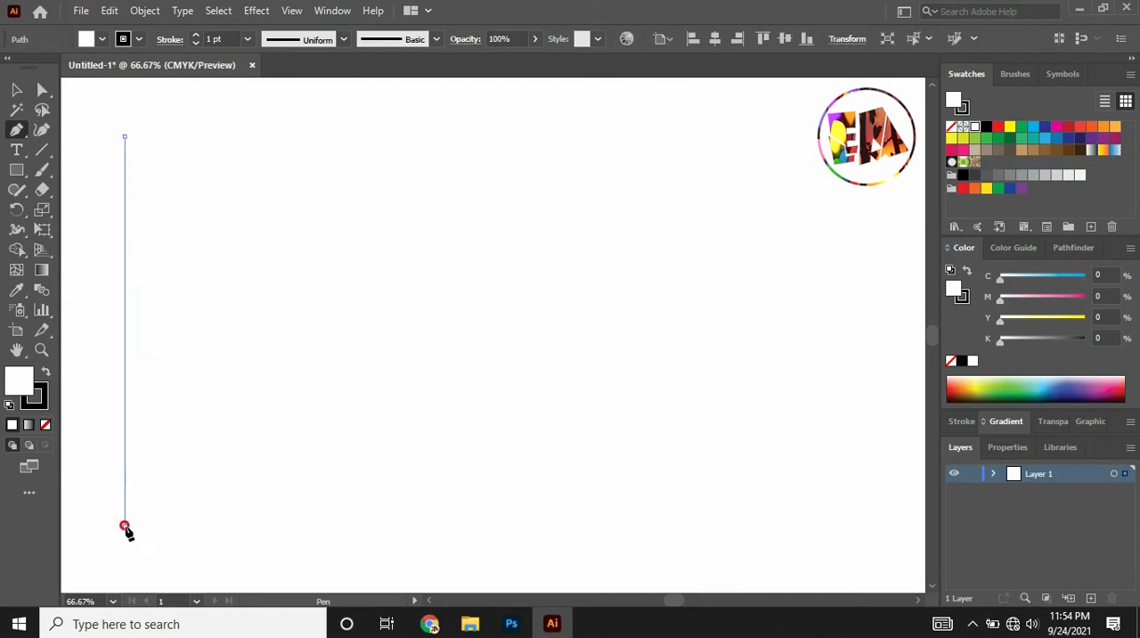
pyautogui.click(125, 527)
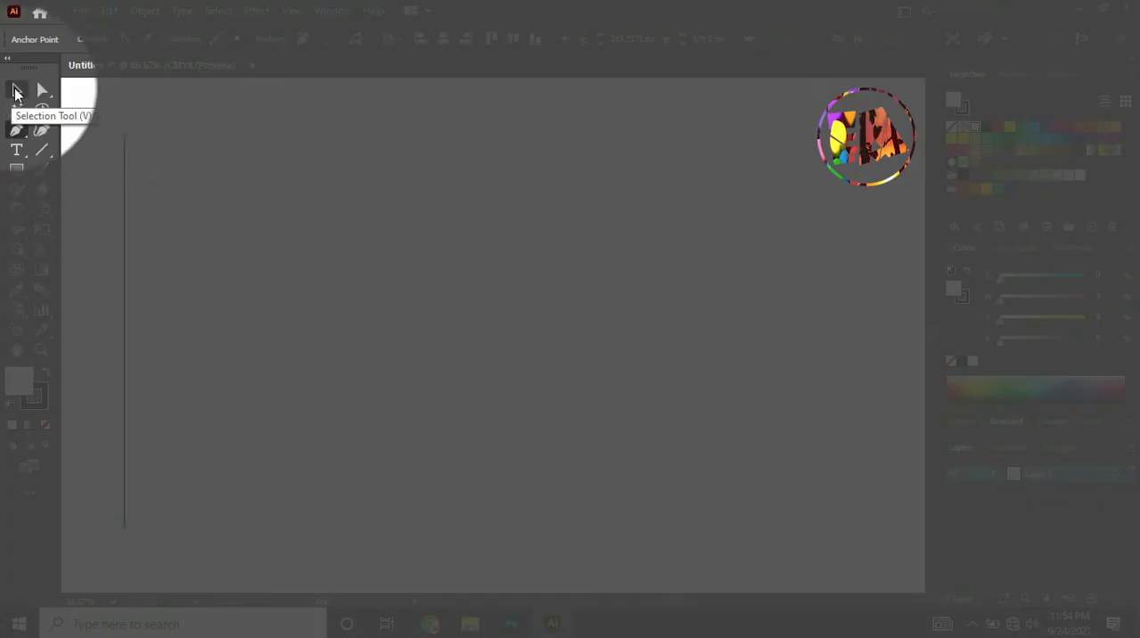
pyautogui.click(16, 90)
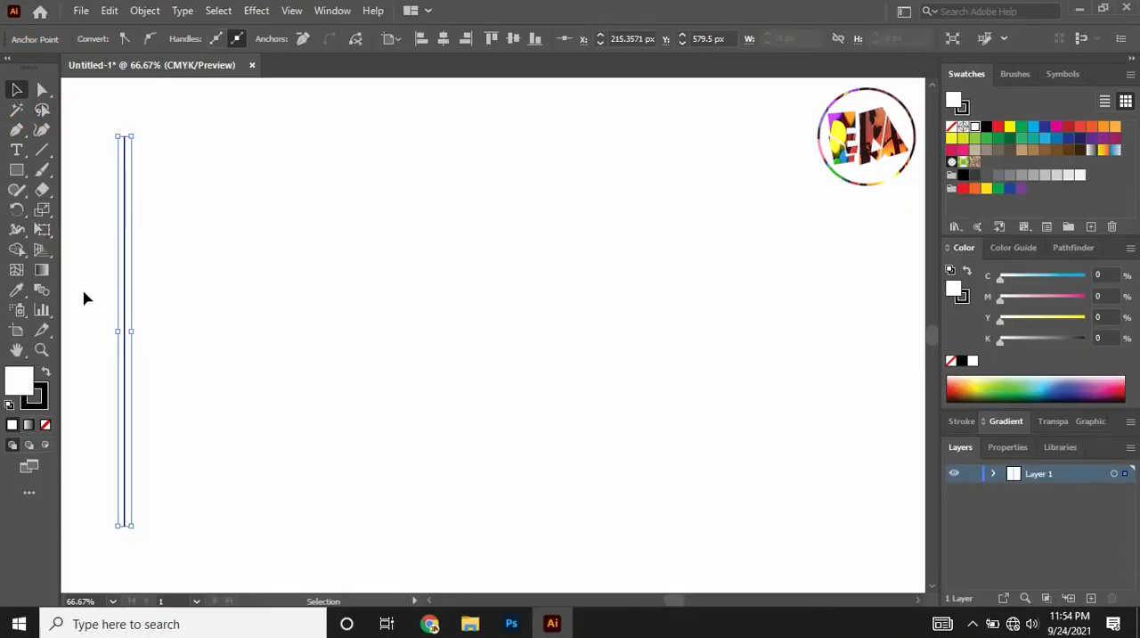
pyautogui.click(76, 400)
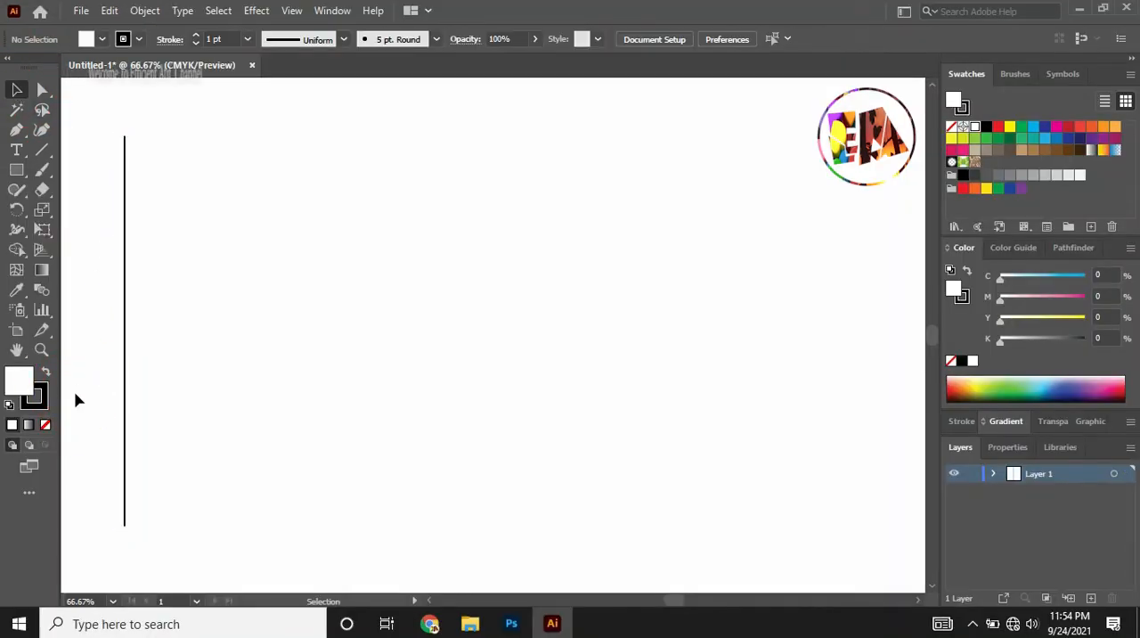
# Thicken the vertical line's stroke to 14 pt and extend its upper end to a height of about 498 px.
pyautogui.click(124, 362)
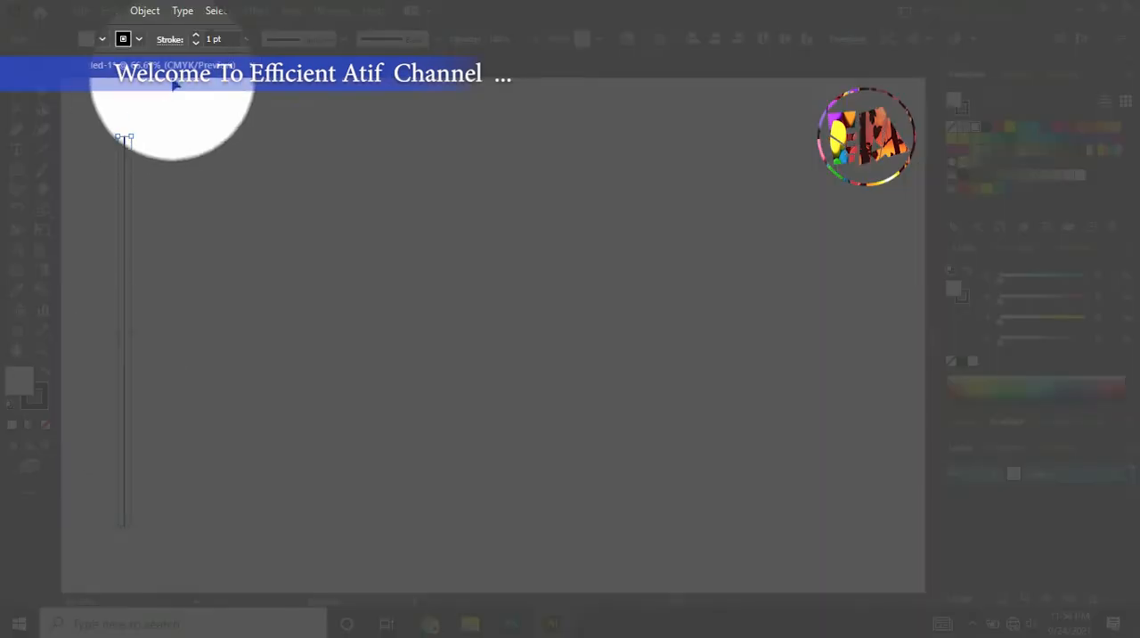
pyautogui.click(195, 42)
pyautogui.click(196, 35)
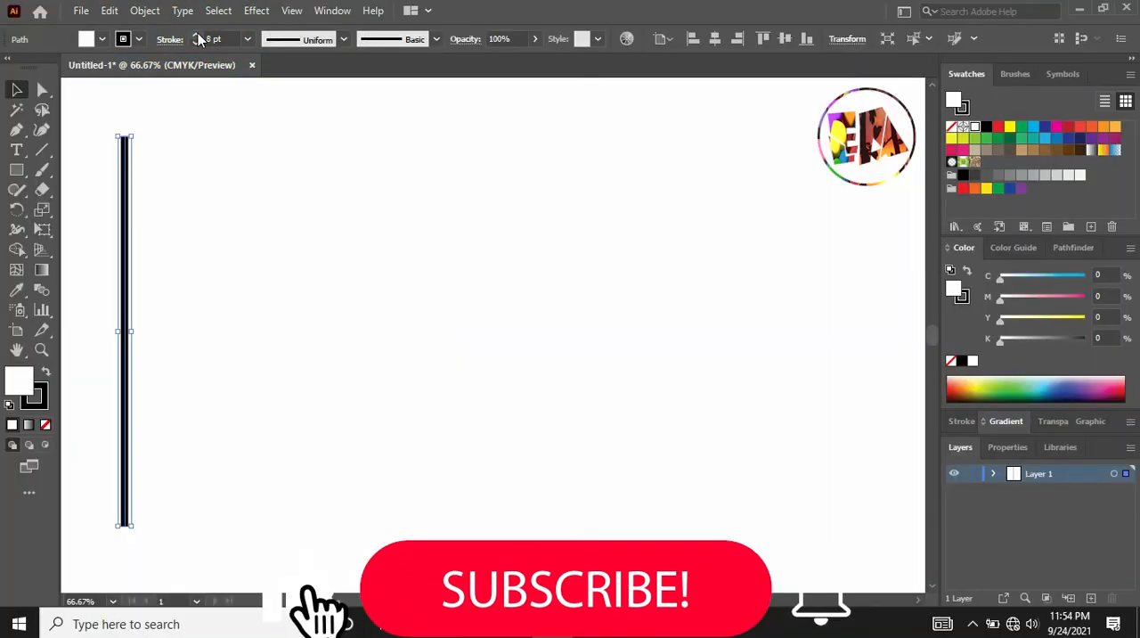
pyautogui.click(198, 36)
pyautogui.click(197, 35)
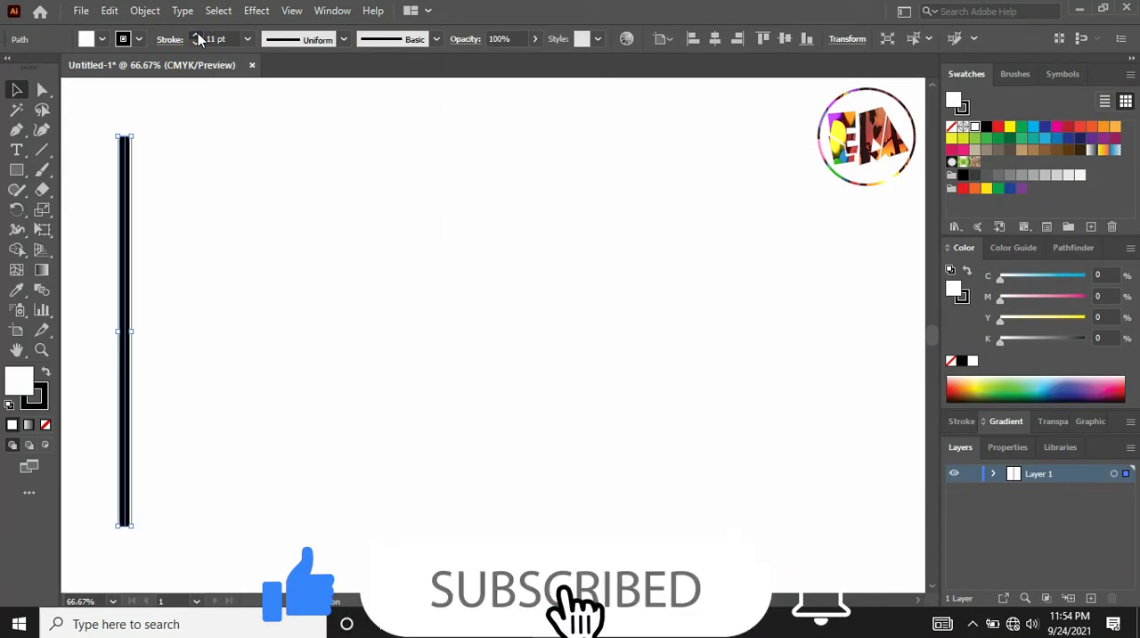
pyautogui.click(198, 36)
pyautogui.moveTo(126, 135); pyautogui.dragTo(127, 95)
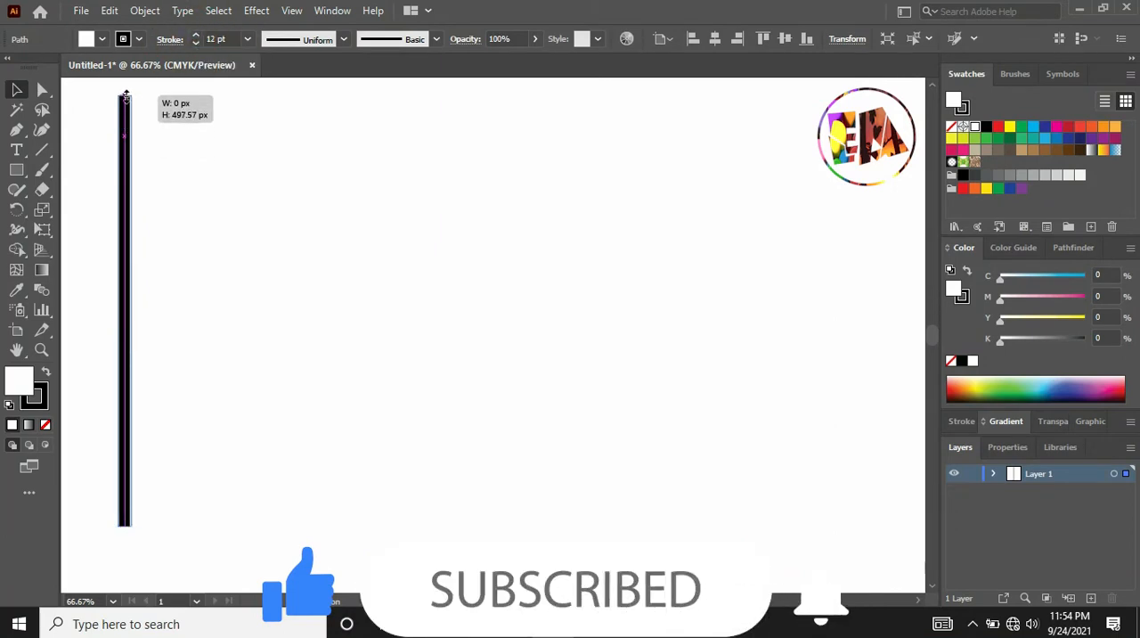
pyautogui.click(198, 36)
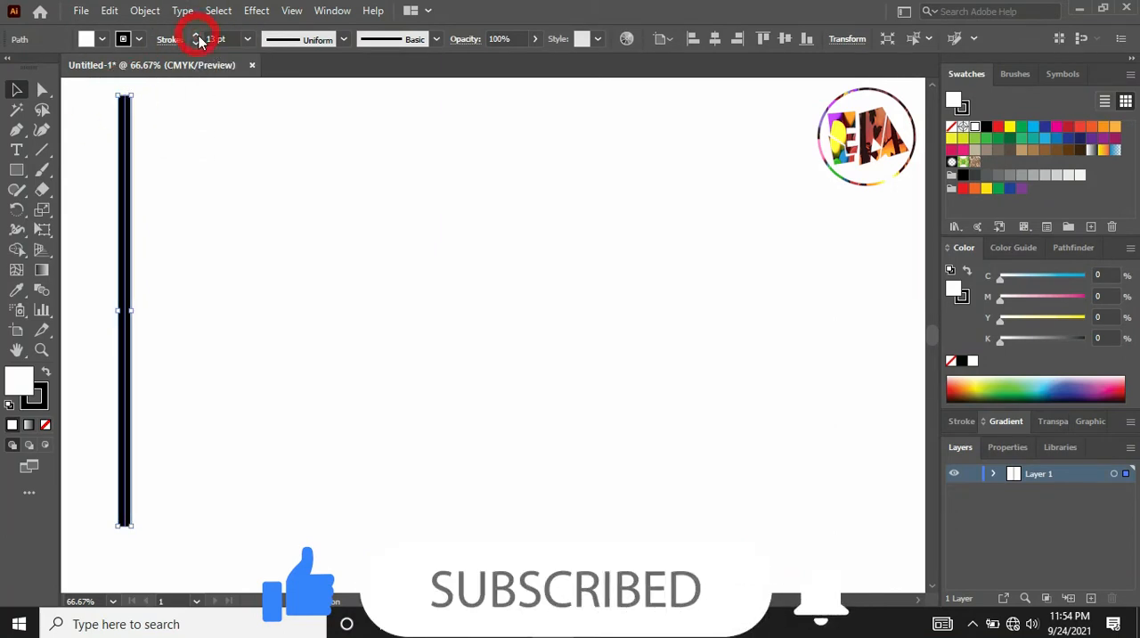
pyautogui.click(198, 36)
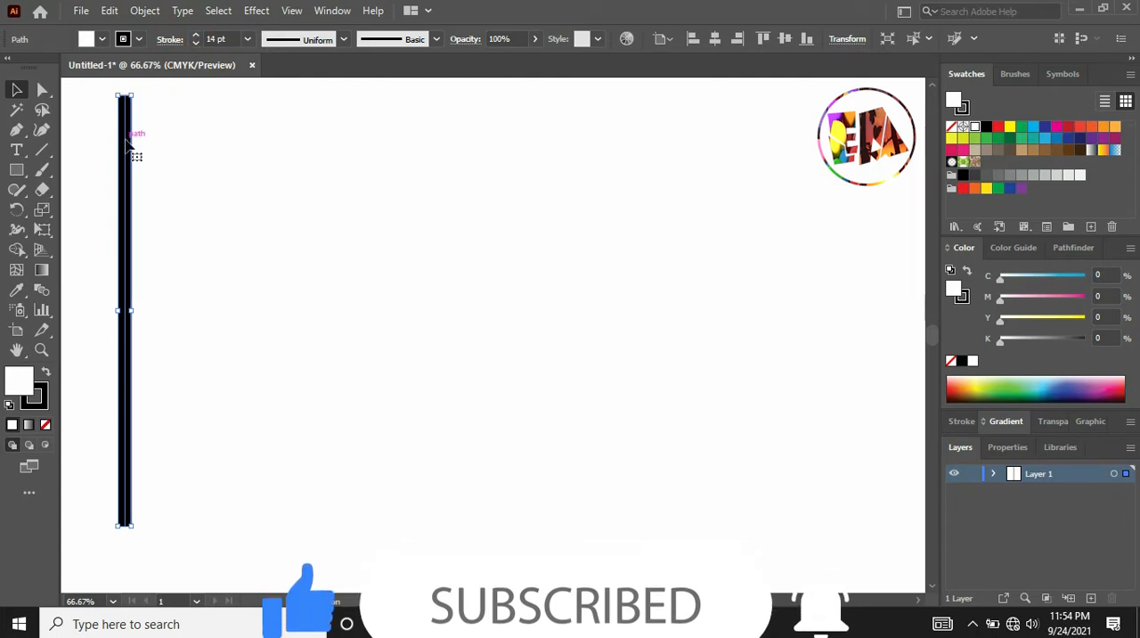
# Duplicate the line slightly to its right and repeat the transformation until there is an evenly spaced row of 26 vertical stripes.
pyautogui.moveTo(127, 144); pyautogui.dragTo(143, 143)
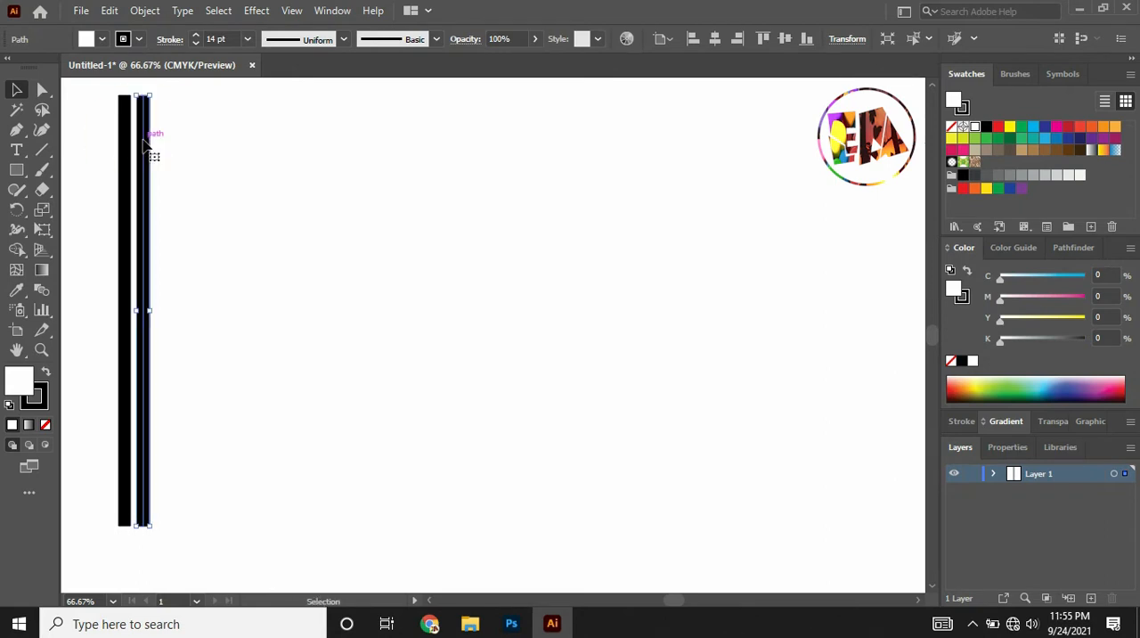
pyautogui.hotkey('ctrl', 'd')
pyautogui.hotkey('ctrl', 'd')
pyautogui.hotkey('ctrl', 'd')
pyautogui.hotkey('ctrl', 'd')
pyautogui.hotkey('ctrl', 'd')
pyautogui.hotkey('ctrl', 'd')
pyautogui.hotkey('ctrl', 'd')
pyautogui.hotkey('ctrl', 'd')
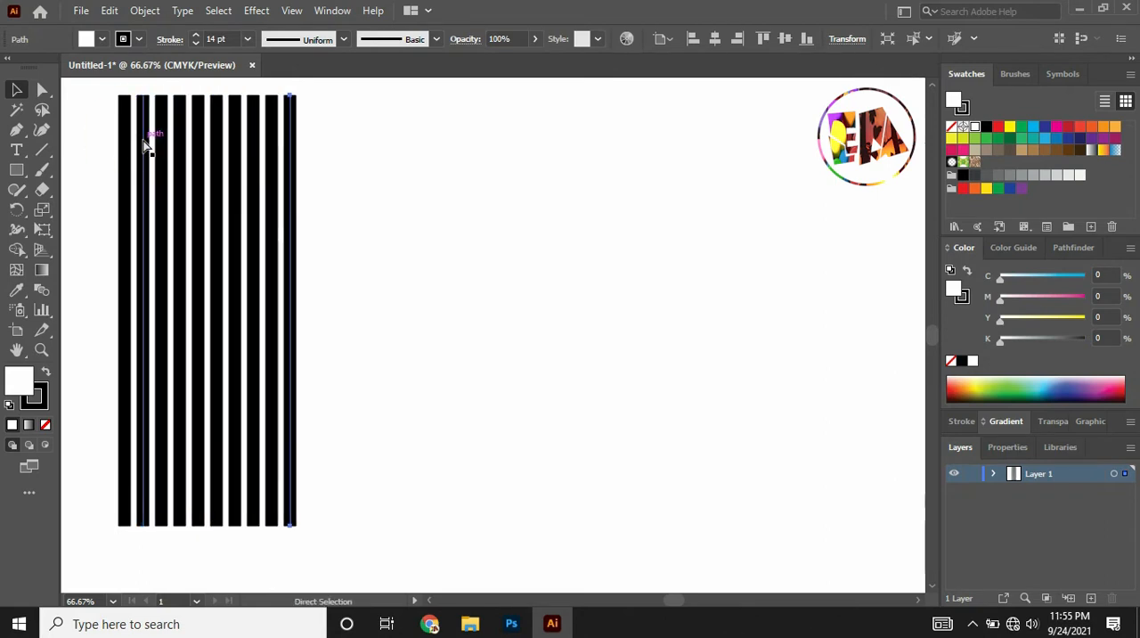
pyautogui.hotkey('ctrl', 'd')
pyautogui.hotkey('ctrl', 'd')
pyautogui.hotkey('ctrl', 'd')
pyautogui.hotkey('ctrl', 'd')
pyautogui.hotkey('ctrl', 'd')
pyautogui.hotkey('ctrl', 'd')
pyautogui.hotkey('ctrl', 'd')
pyautogui.hotkey('ctrl', 'd')
pyautogui.hotkey('ctrl', 'd')
pyautogui.hotkey('ctrl', 'd')
pyautogui.hotkey('ctrl', 'd')
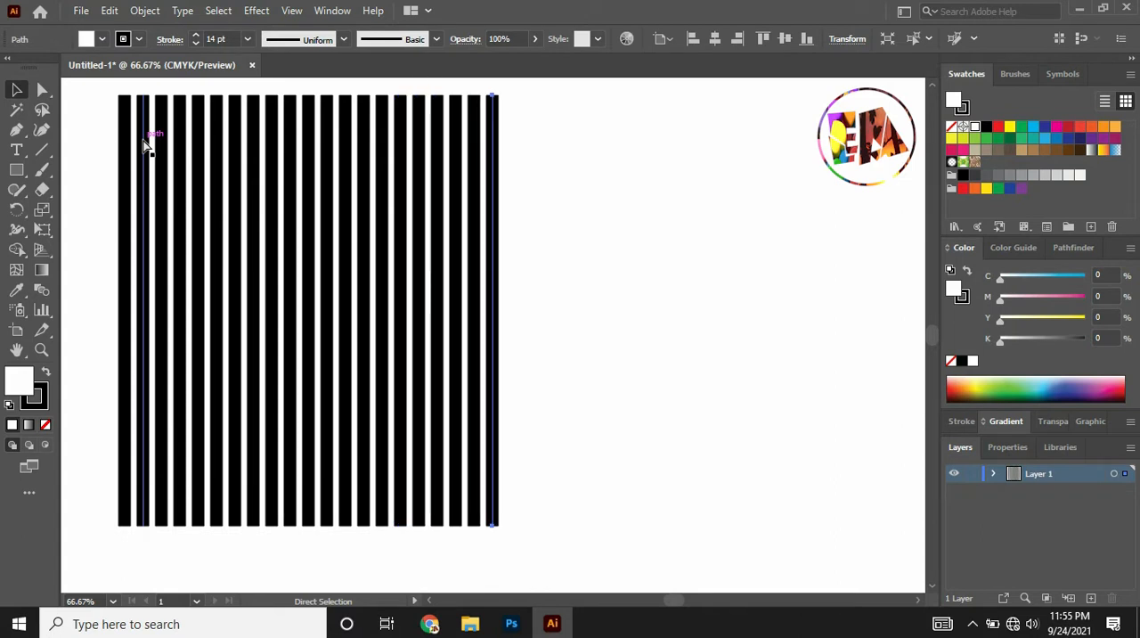
pyautogui.hotkey('ctrl', 'd')
pyautogui.hotkey('ctrl', 'd')
pyautogui.hotkey('ctrl', 'd')
pyautogui.hotkey('ctrl', 'd')
pyautogui.hotkey('ctrl', 'd')
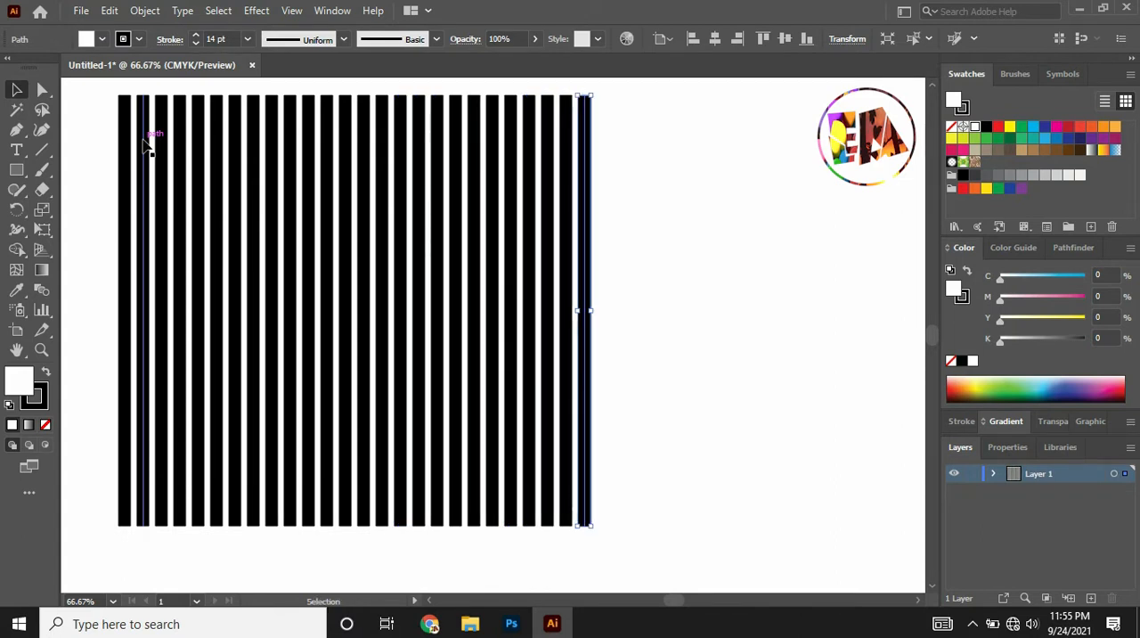
# Group all the stripes and move the group toward the middle of the artboard.
pyautogui.hotkey('ctrl', 'a')
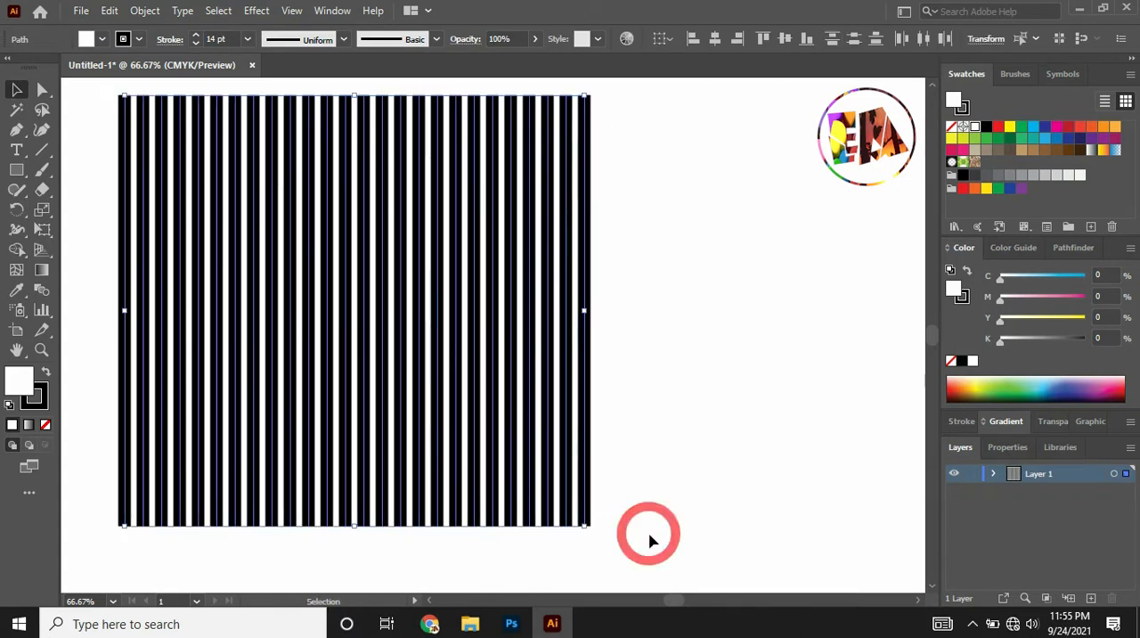
pyautogui.rightClick(401, 247)
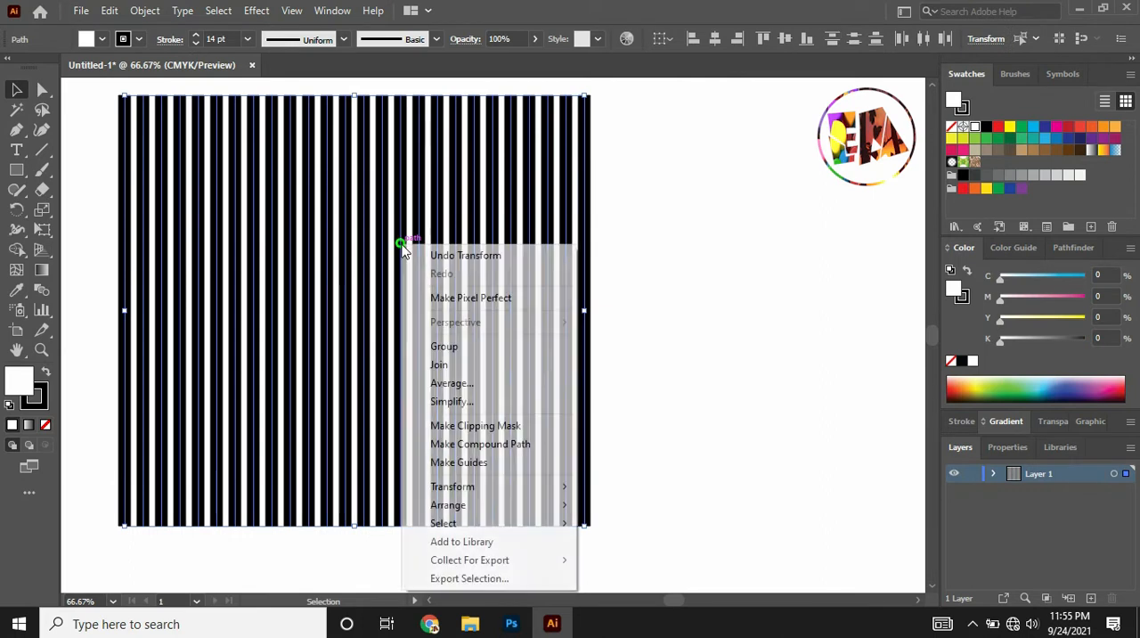
pyautogui.click(470, 347)
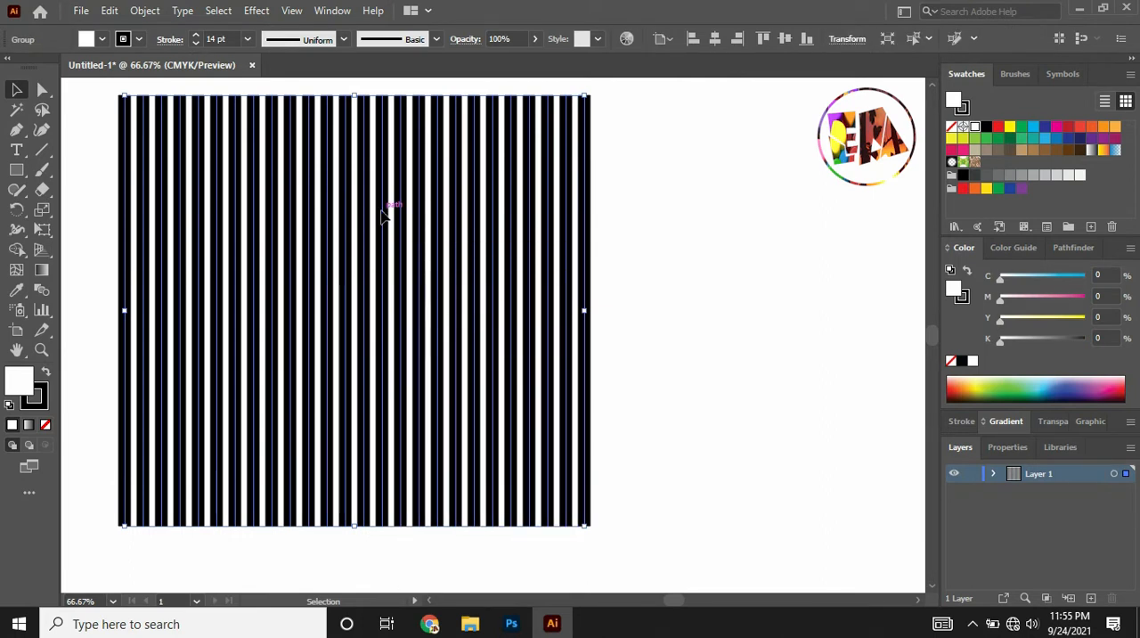
pyautogui.moveTo(383, 214); pyautogui.dragTo(462, 234)
# Lower the stripe group's opacity to 43% and deselect it.
pyautogui.click(535, 39)
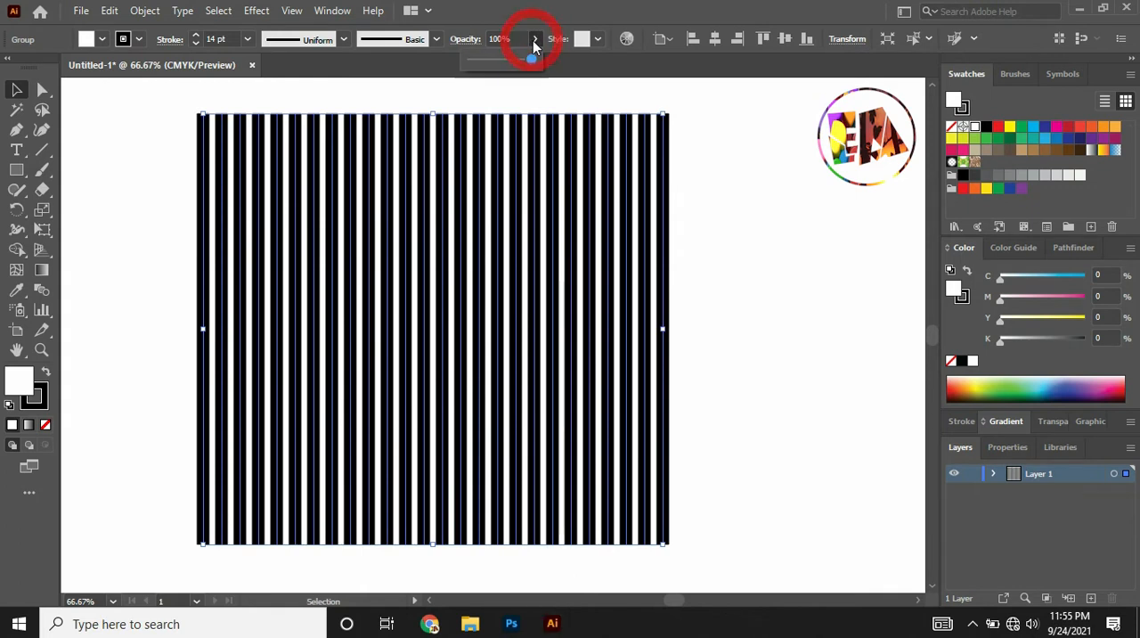
pyautogui.moveTo(532, 58); pyautogui.dragTo(498, 59)
pyautogui.click(685, 141)
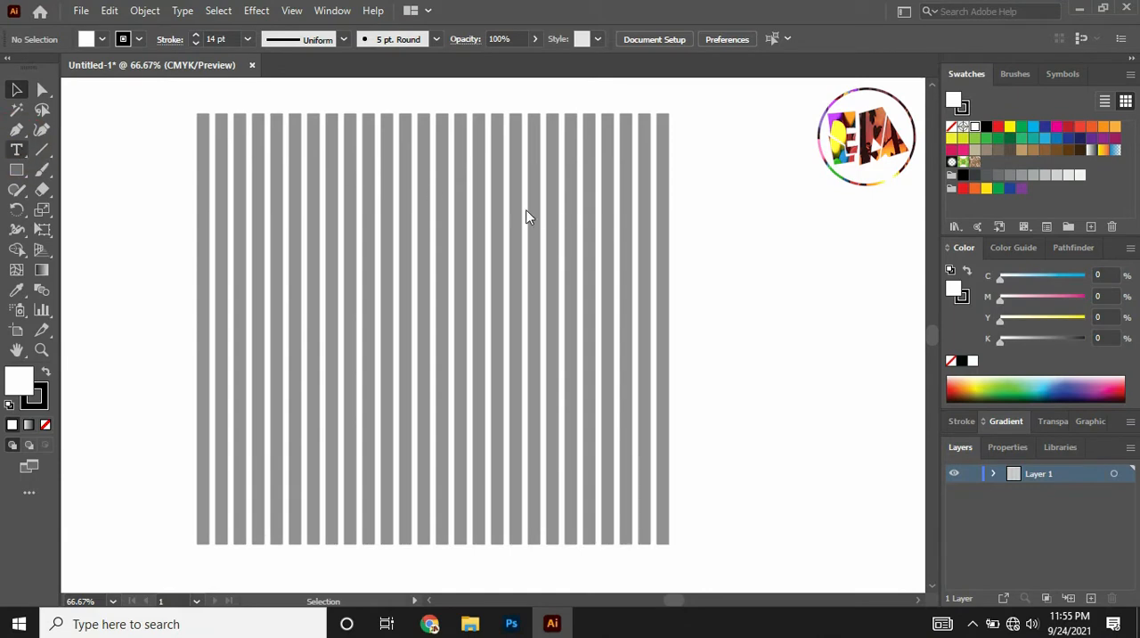
# Add the letter "A" as text to the right of the stripes at a font size of 123 pt.
pyautogui.click(714, 230)
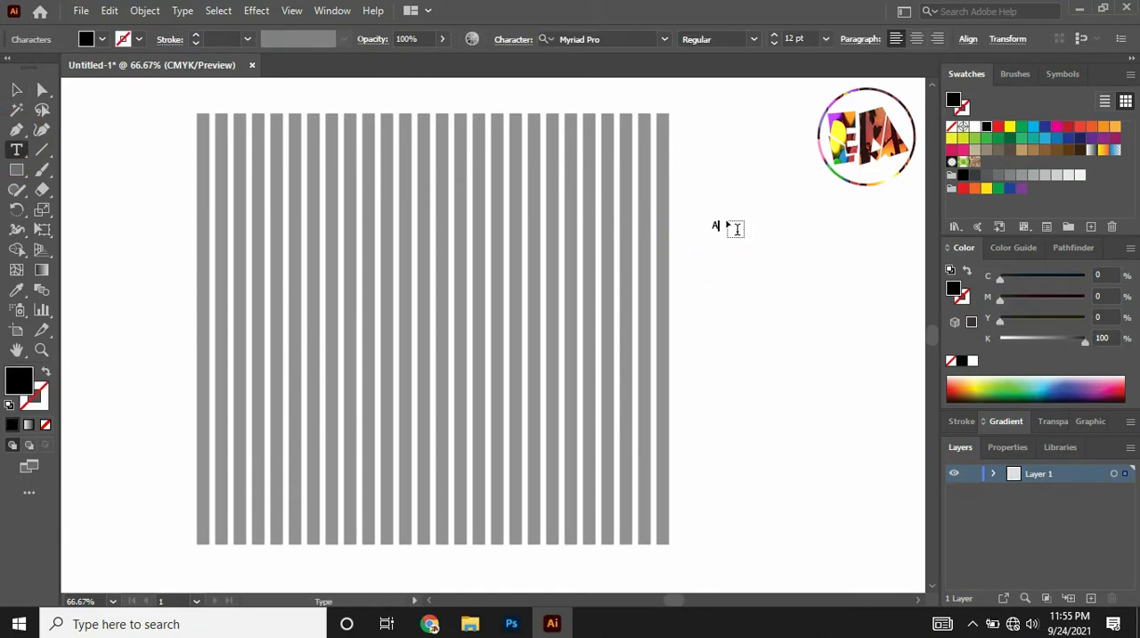
pyautogui.write('A')
pyautogui.press('Escape')
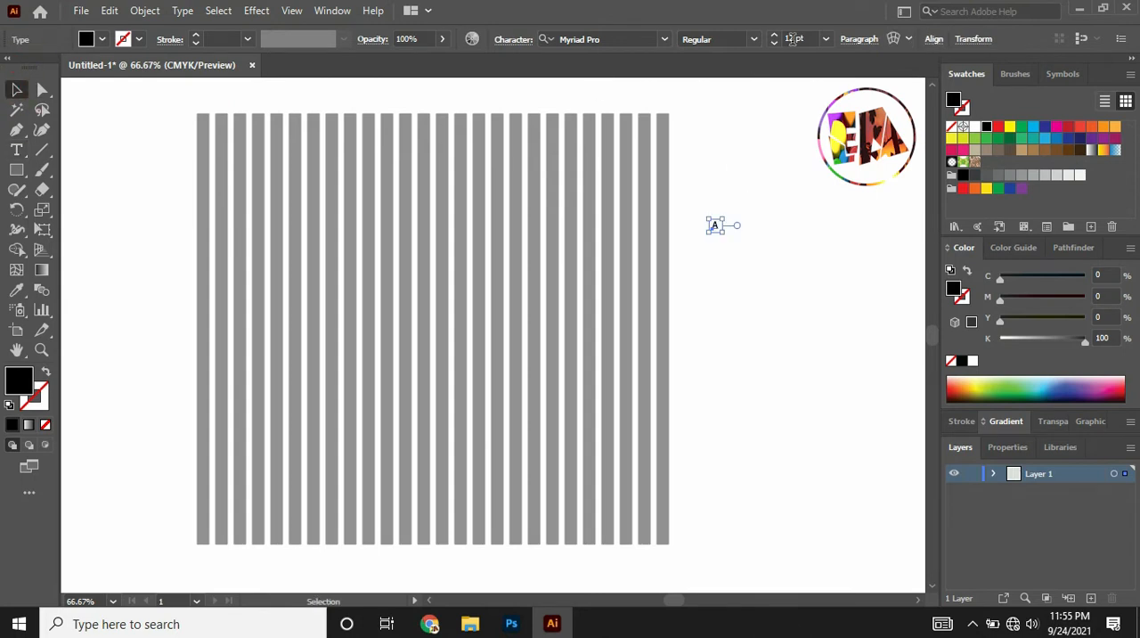
pyautogui.click(790, 111)
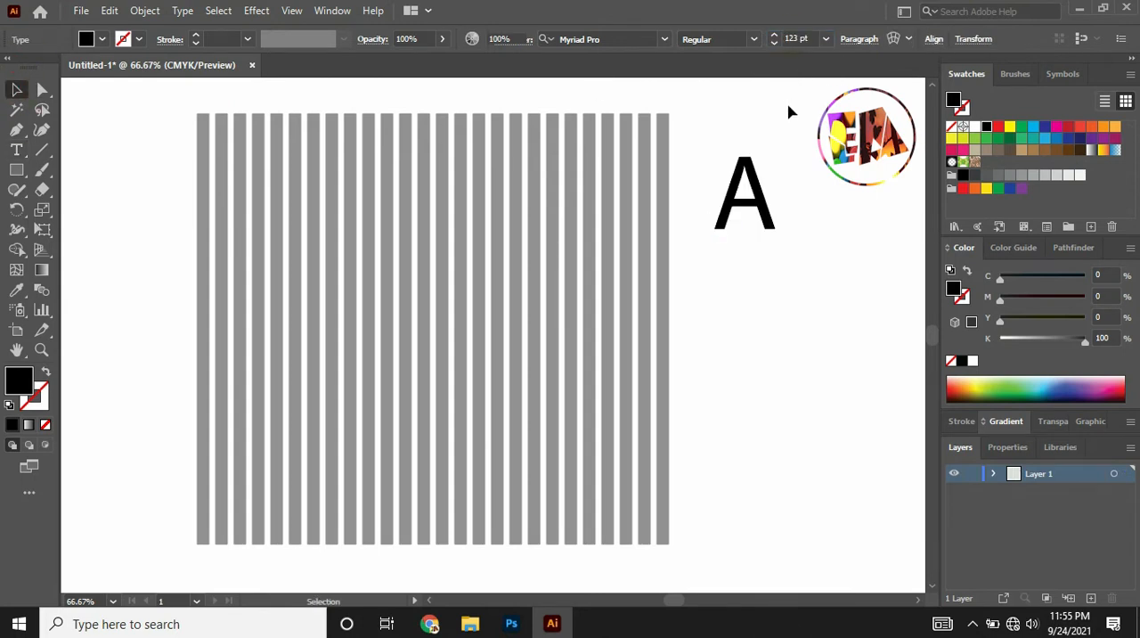
# Move the letter A onto the stripes, enlarge it to about 483 pt, and stretch it wider to fill most of the striped area.
pyautogui.moveTo(759, 197); pyautogui.dragTo(436, 272)
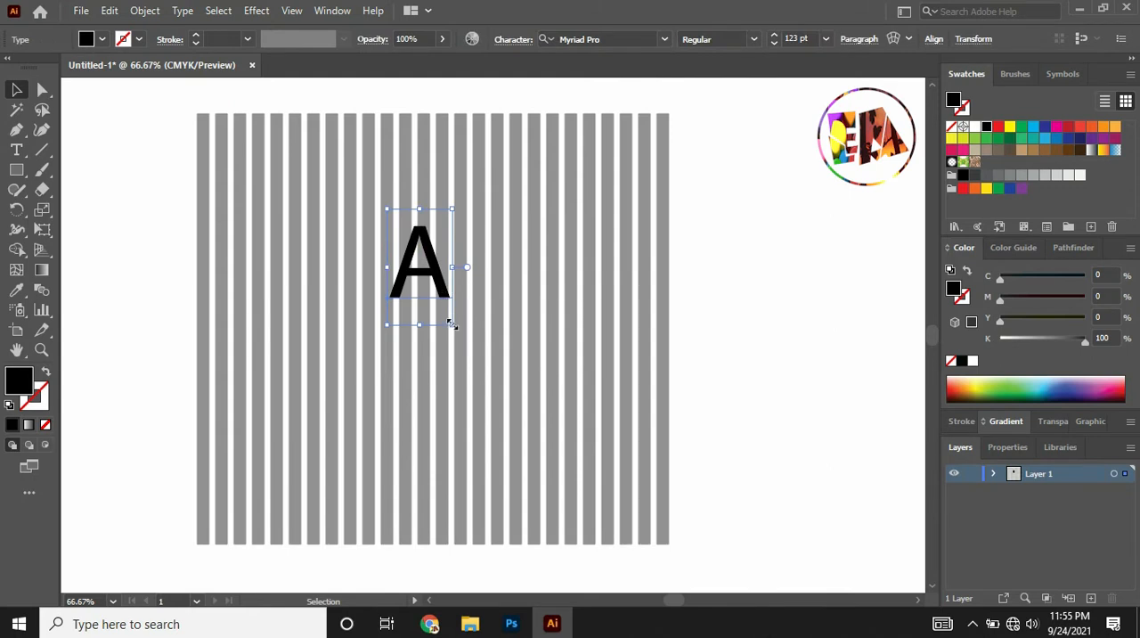
pyautogui.moveTo(452, 325); pyautogui.dragTo(613, 450)
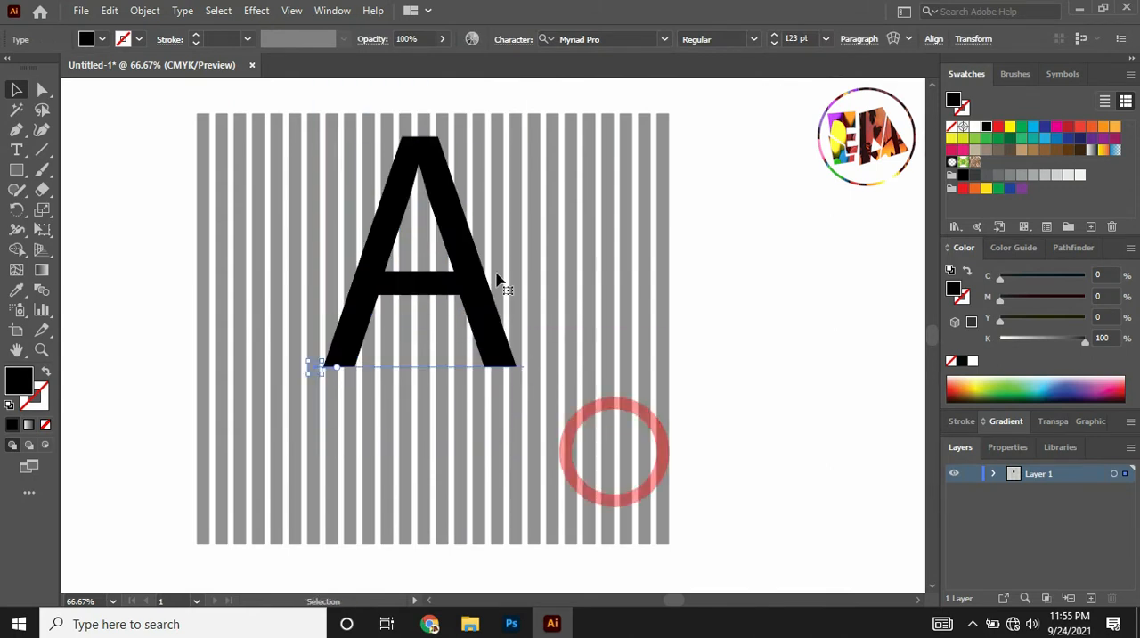
pyautogui.moveTo(522, 267); pyautogui.dragTo(591, 266)
pyautogui.moveTo(452, 464); pyautogui.dragTo(452, 538)
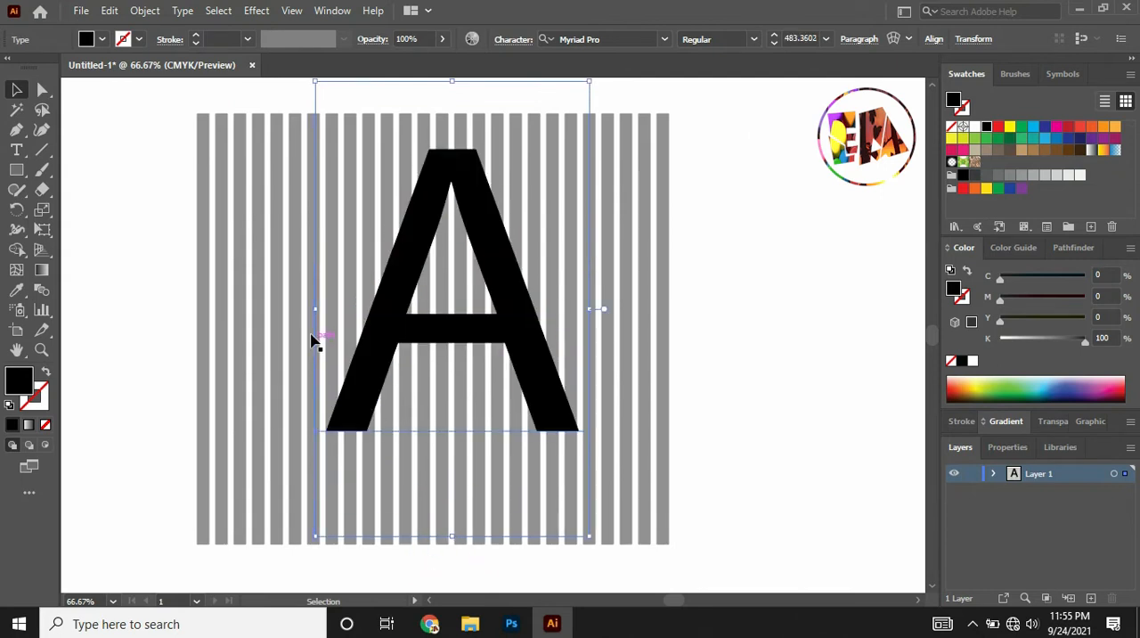
pyautogui.moveTo(318, 306); pyautogui.dragTo(254, 307)
pyautogui.moveTo(479, 262); pyautogui.dragTo(478, 309)
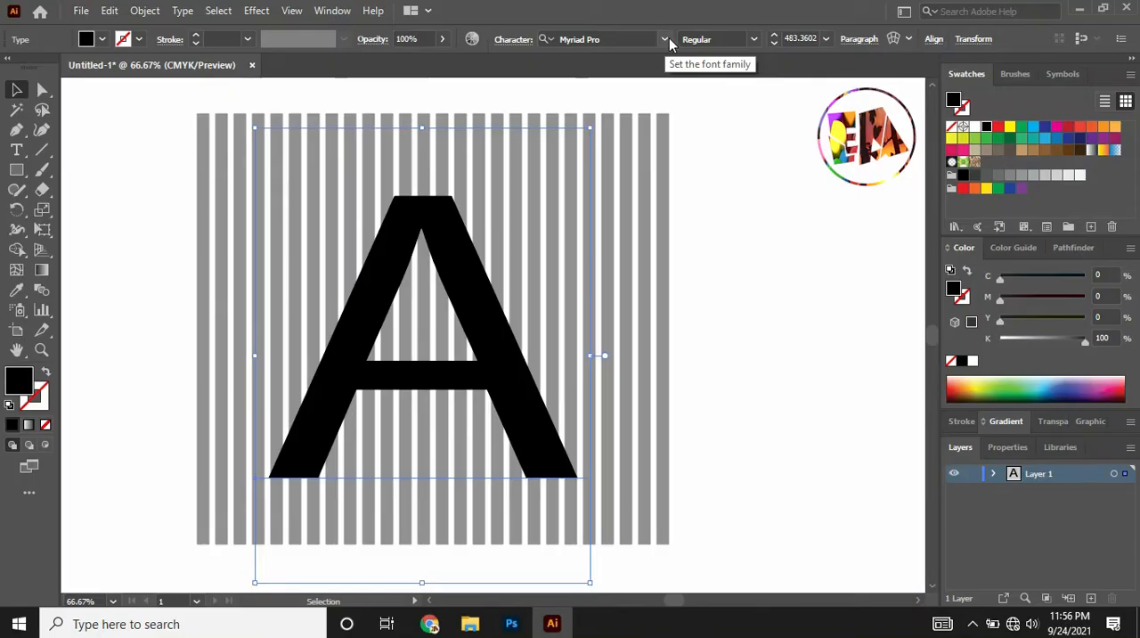
# Change the letter A's font to Adobe 고딕 Std B and shift it slightly left to centre it on the stripes.
pyautogui.click(664, 41)
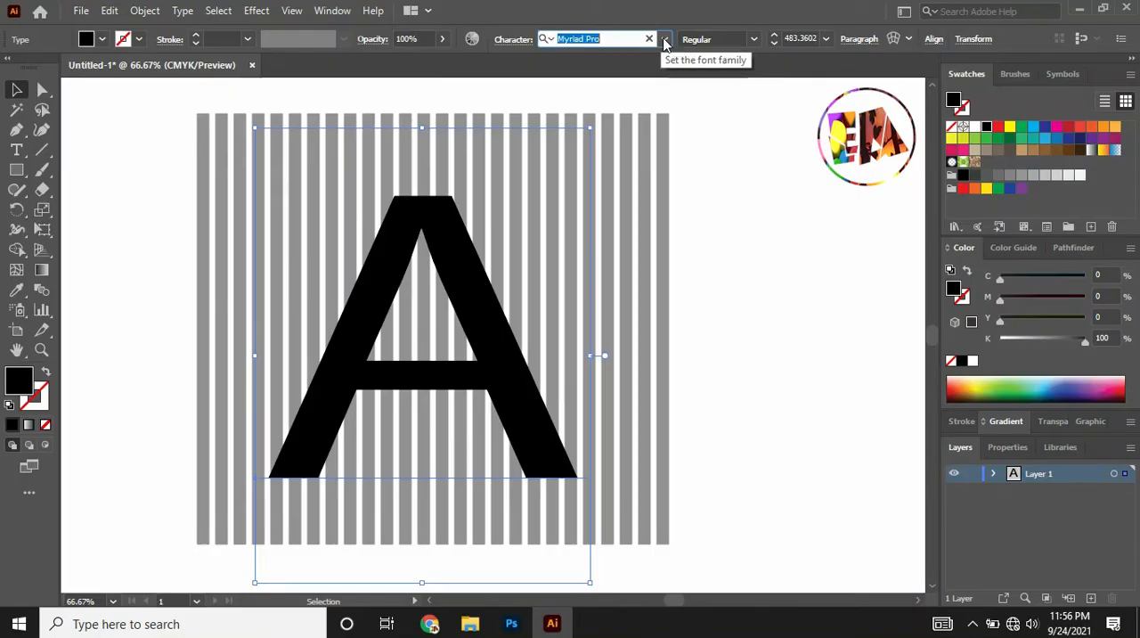
pyautogui.moveTo(946, 142); pyautogui.dragTo(952, 538)
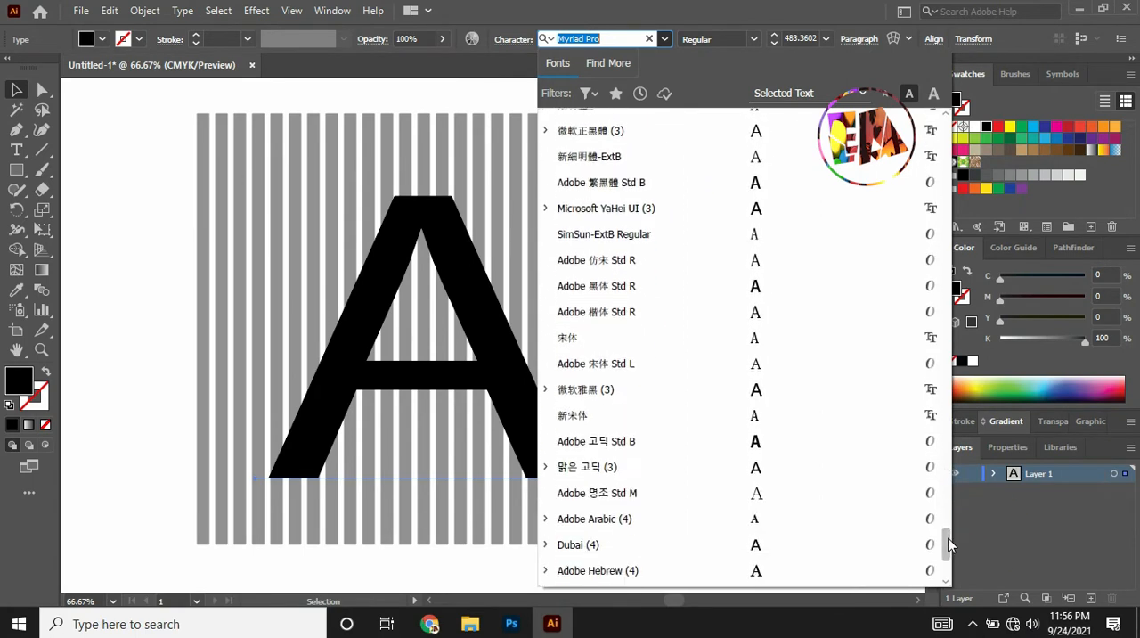
pyautogui.click(753, 442)
pyautogui.click(645, 356)
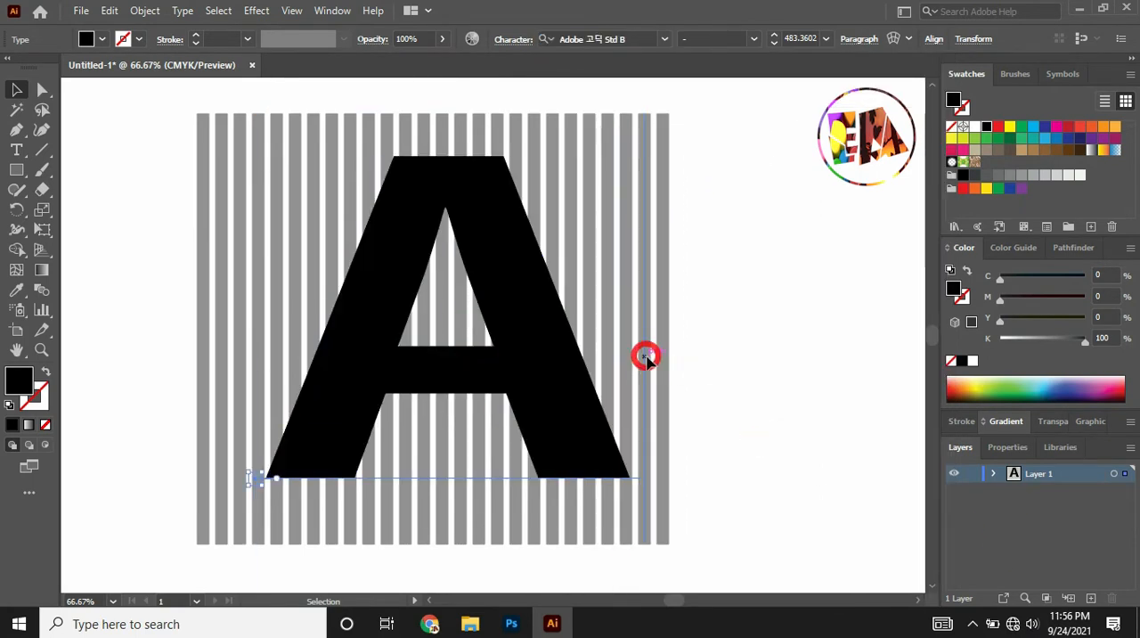
pyautogui.moveTo(503, 270); pyautogui.dragTo(483, 270)
pyautogui.click(747, 143)
# Rotate the stripe group clockwise so the stripes run diagonally, and move the letter A up and right to centre it over them.
pyautogui.click(649, 142)
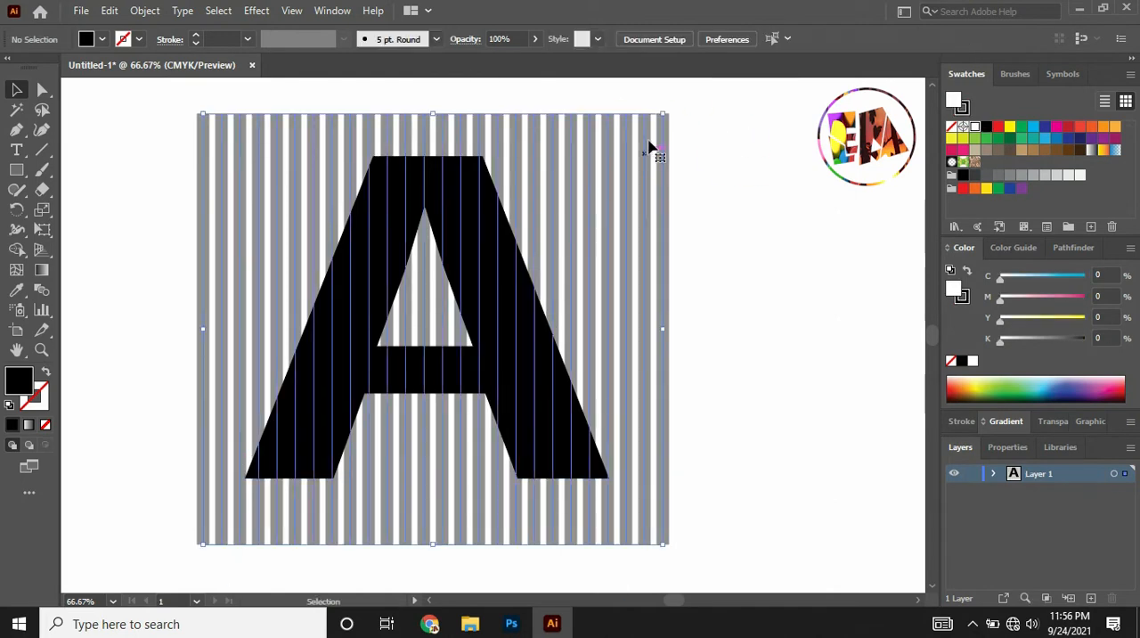
pyautogui.moveTo(669, 107); pyautogui.dragTo(747, 374)
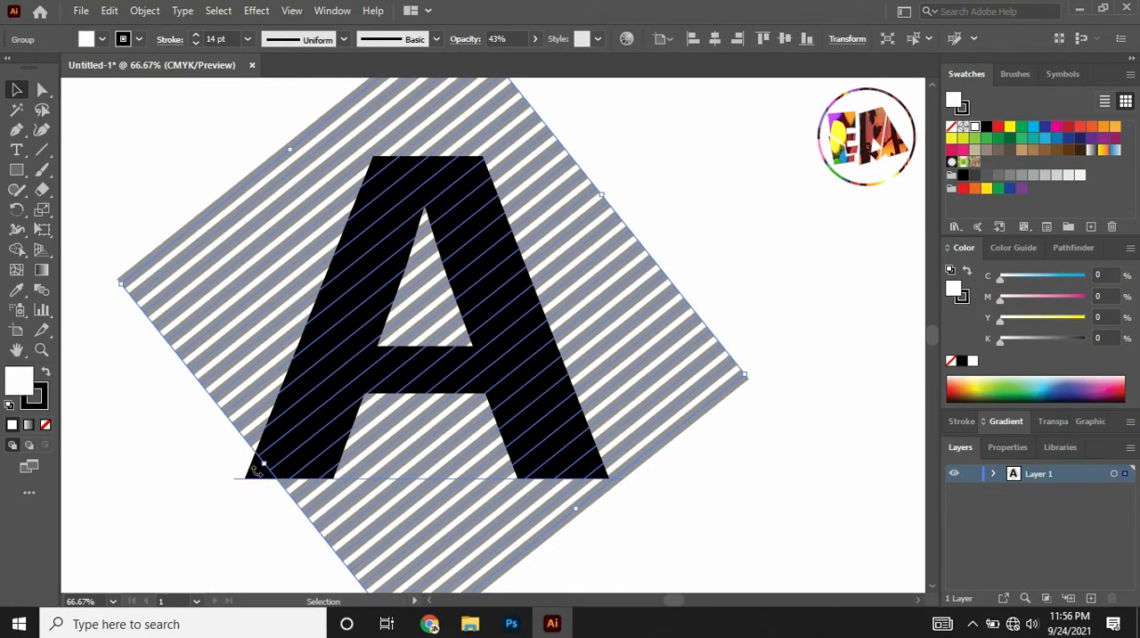
pyautogui.moveTo(306, 438); pyautogui.dragTo(329, 413)
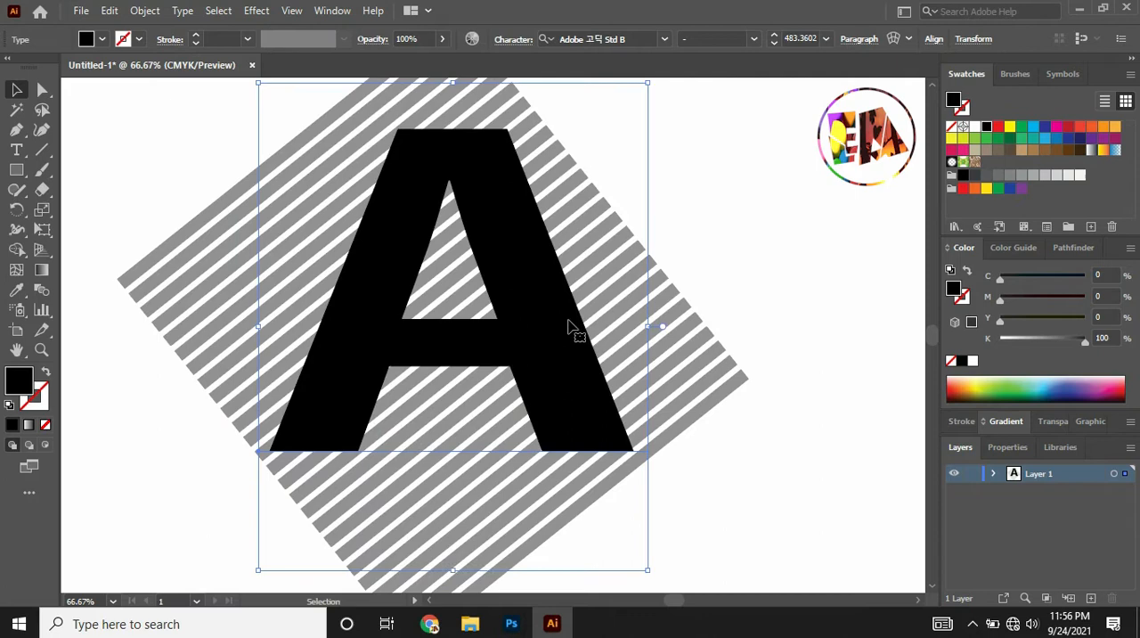
pyautogui.click(775, 256)
# Convert the letter A text to outlines.
pyautogui.click(524, 228)
pyautogui.rightClick(523, 228)
pyautogui.click(603, 367)
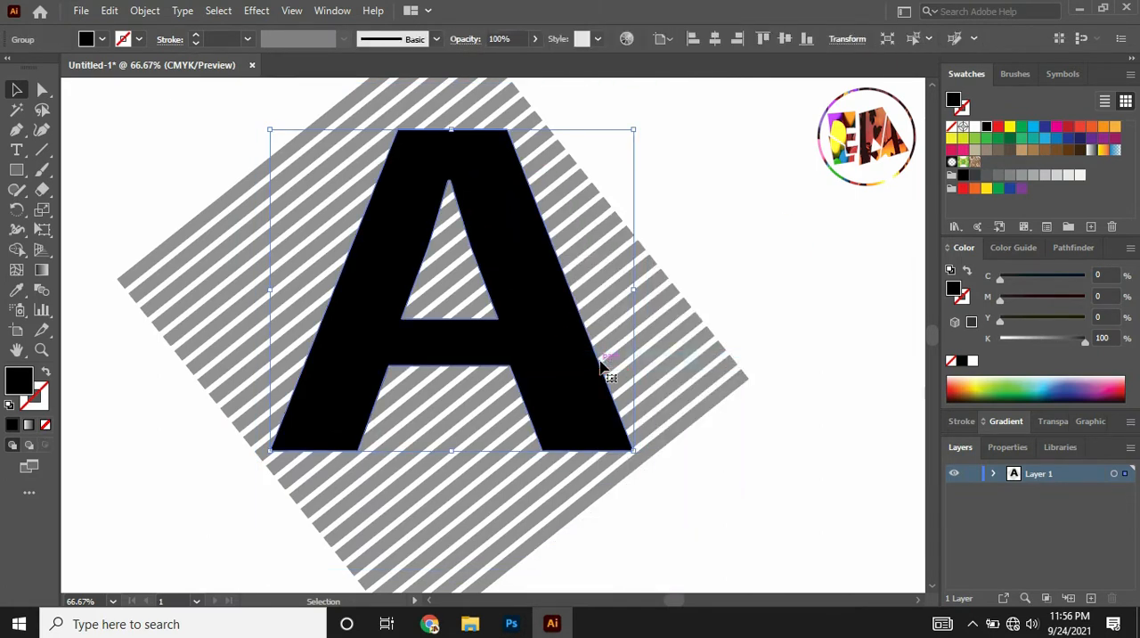
# Ungroup the diagonal stripes and set their opacity to 68%.
pyautogui.click(718, 303)
pyautogui.click(319, 181)
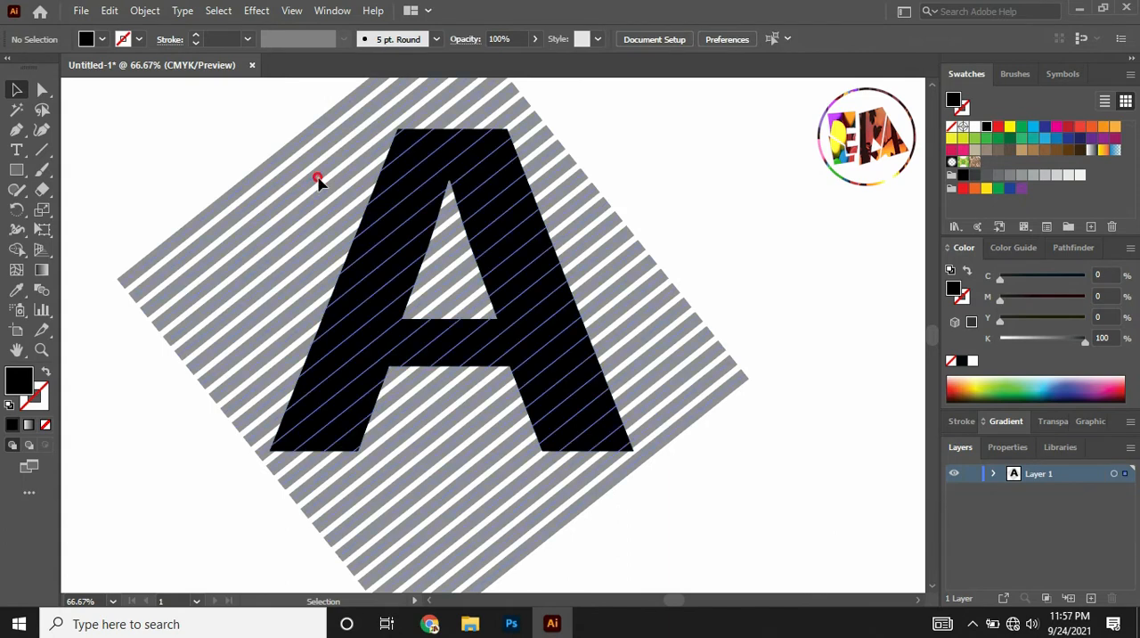
pyautogui.rightClick(319, 181)
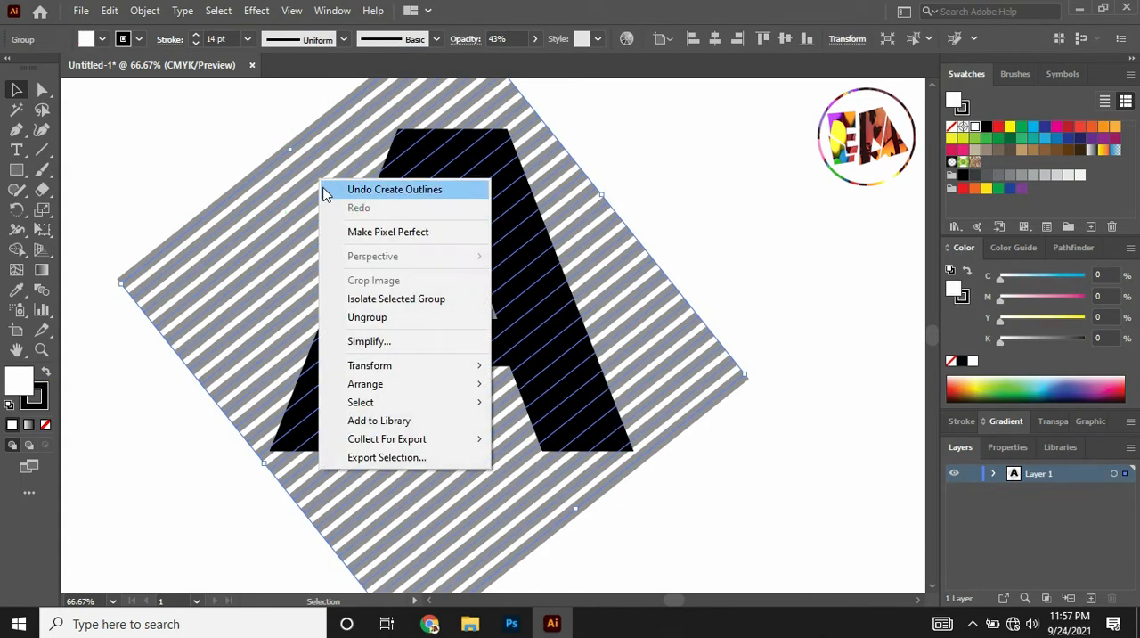
pyautogui.click(384, 318)
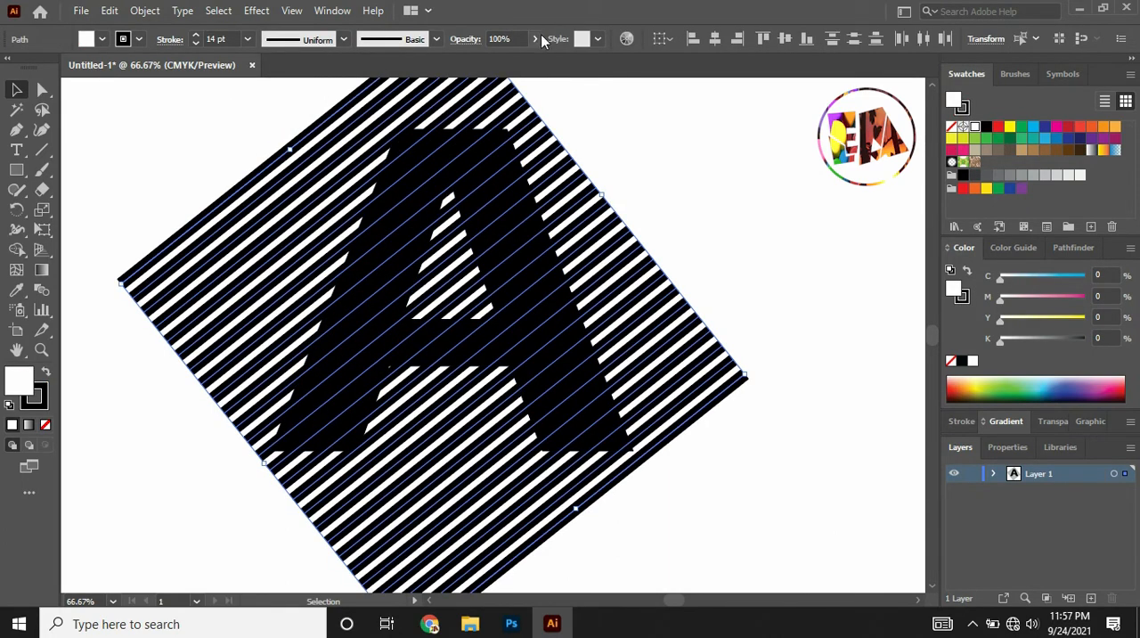
pyautogui.moveTo(523, 56); pyautogui.dragTo(513, 60)
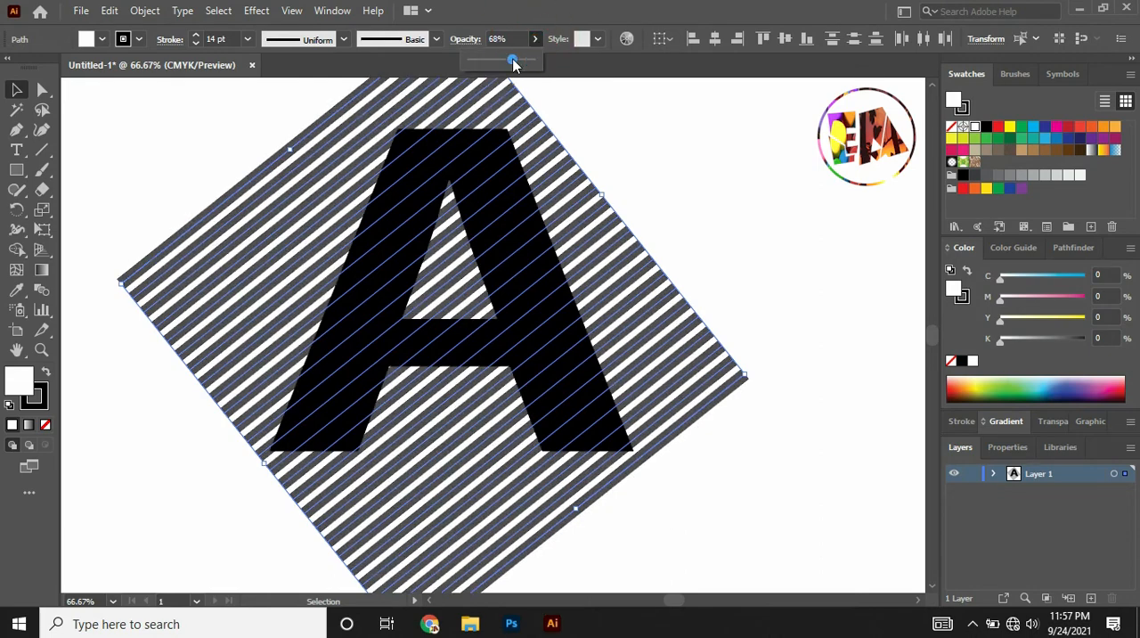
# Outline the strokes of the stripes and make them into one compound path.
pyautogui.click(133, 13)
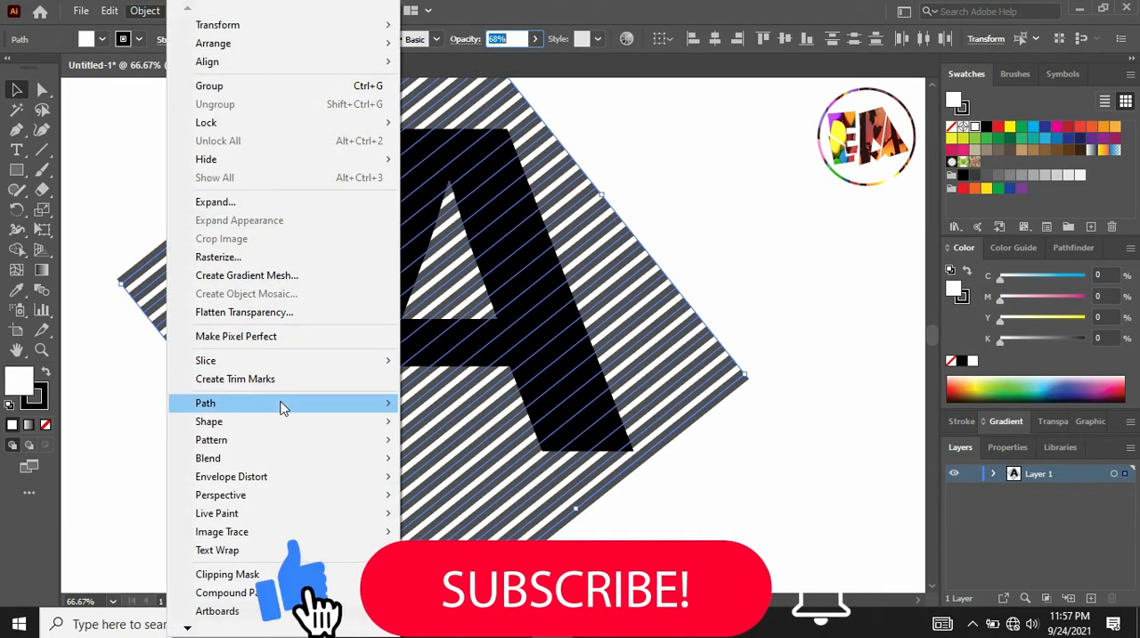
pyautogui.moveTo(294, 402)
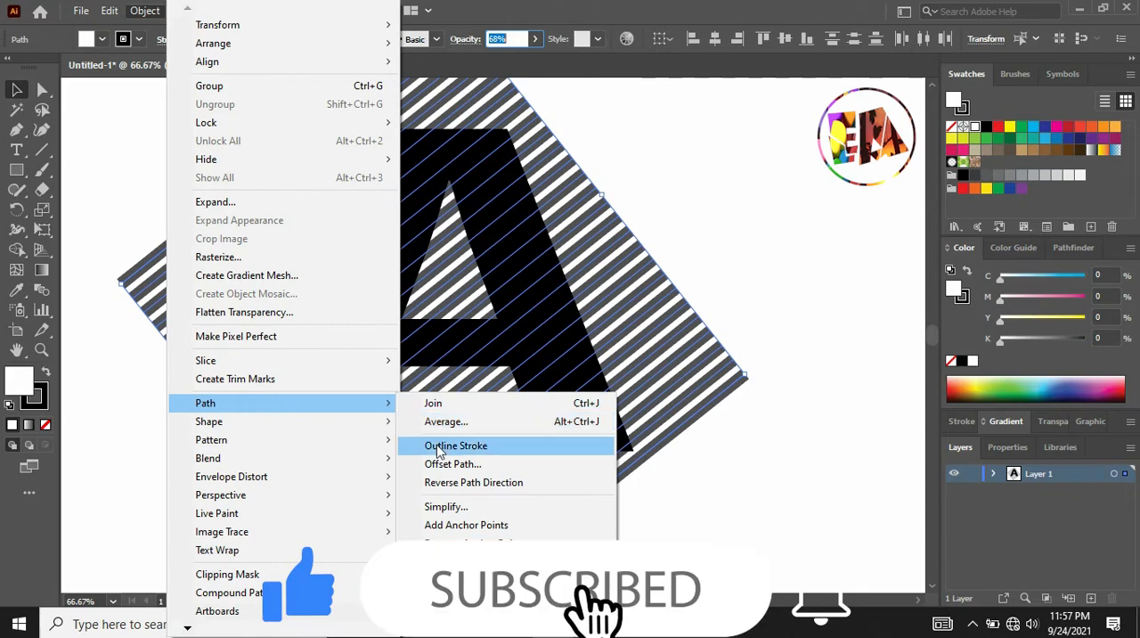
pyautogui.click(455, 445)
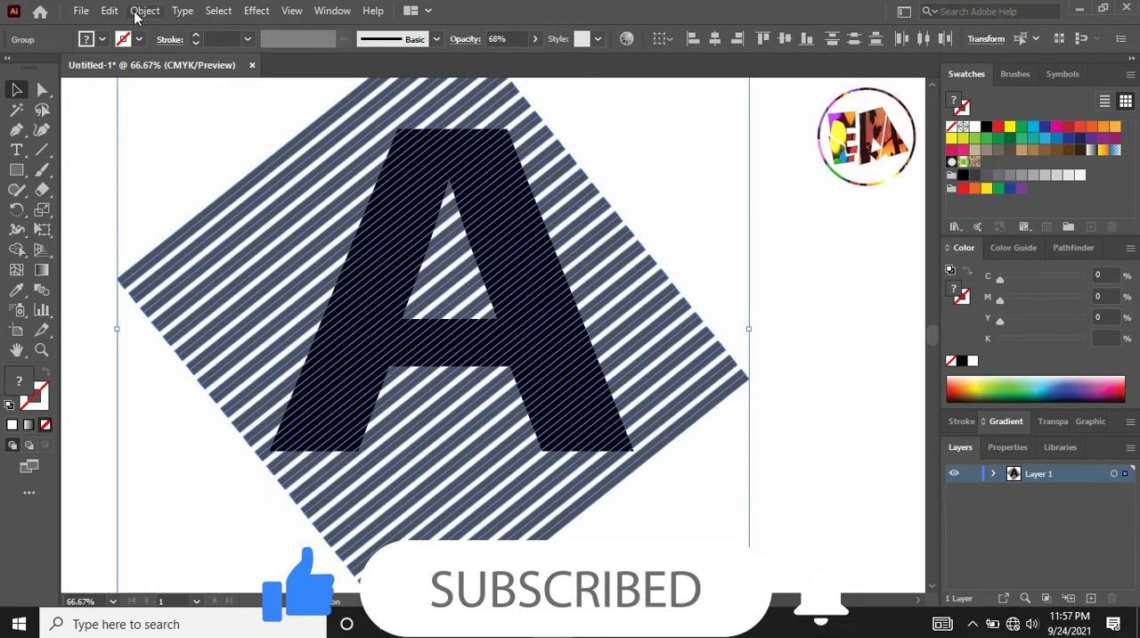
pyautogui.click(138, 12)
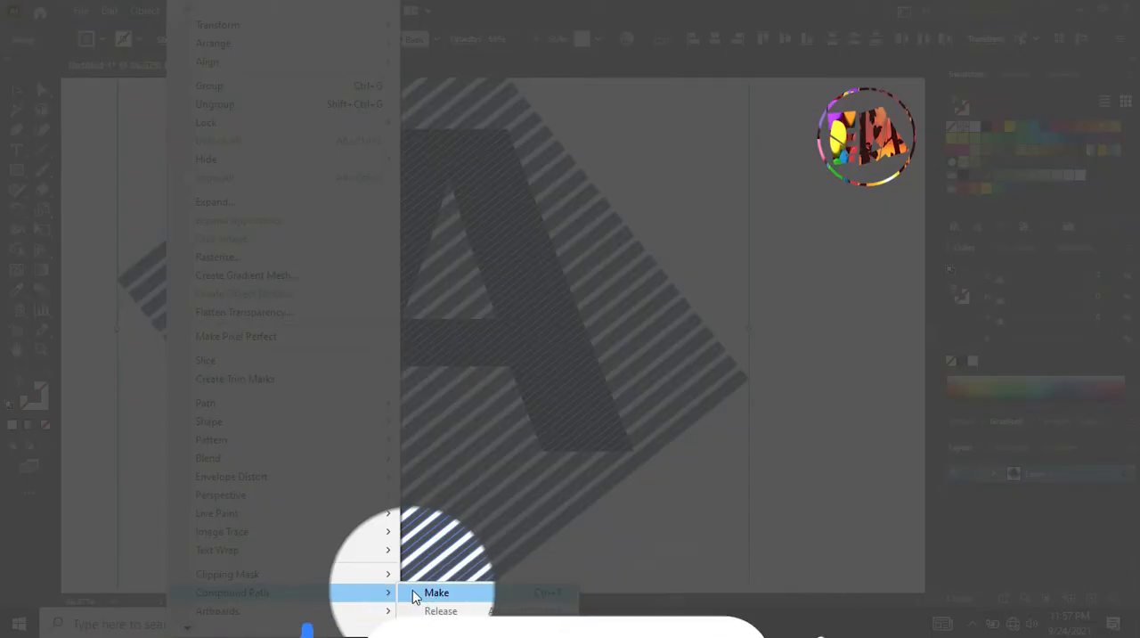
pyautogui.moveTo(387, 593)
pyautogui.click(436, 594)
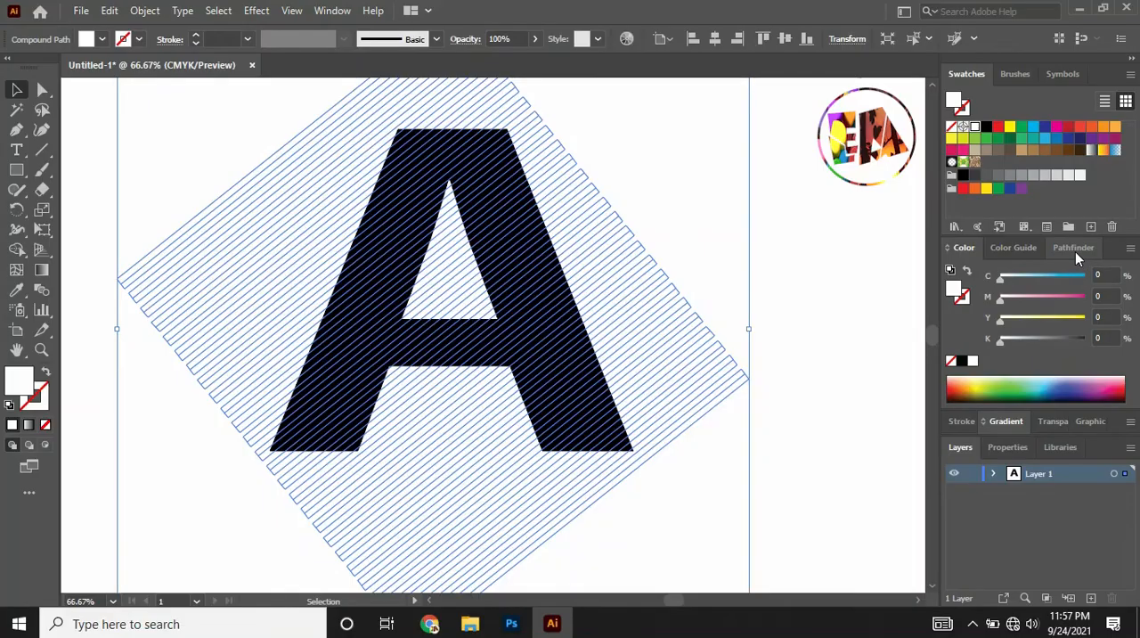
# Try to apply the Pathfinder Intersect shape mode to the compound stripes alone.
pyautogui.click(1072, 250)
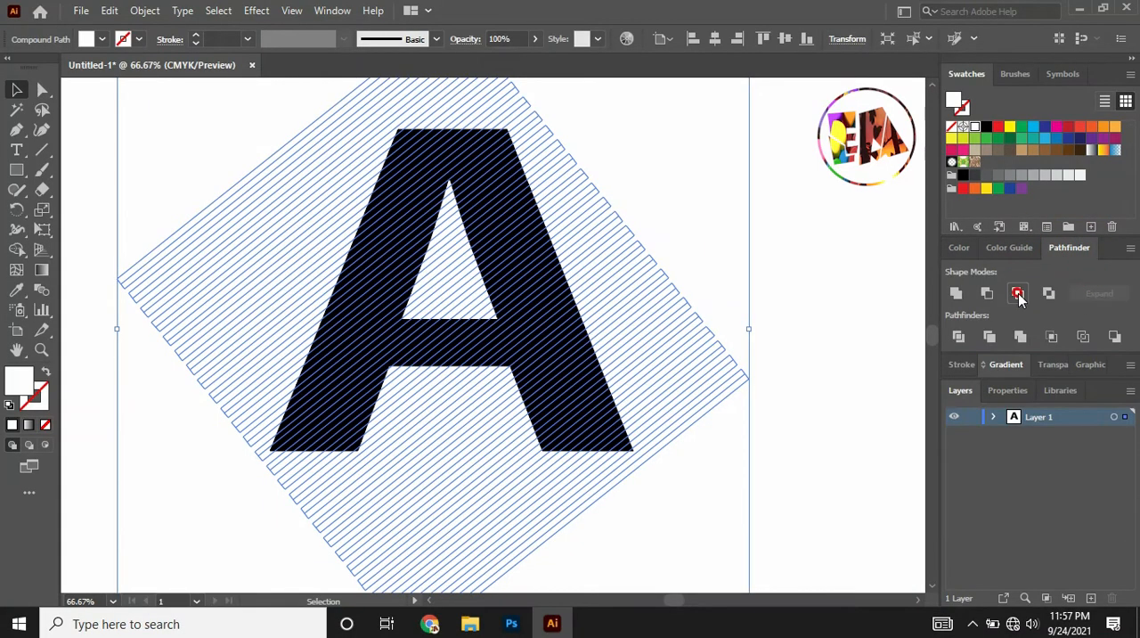
pyautogui.click(1018, 293)
pyautogui.click(719, 332)
pyautogui.click(784, 339)
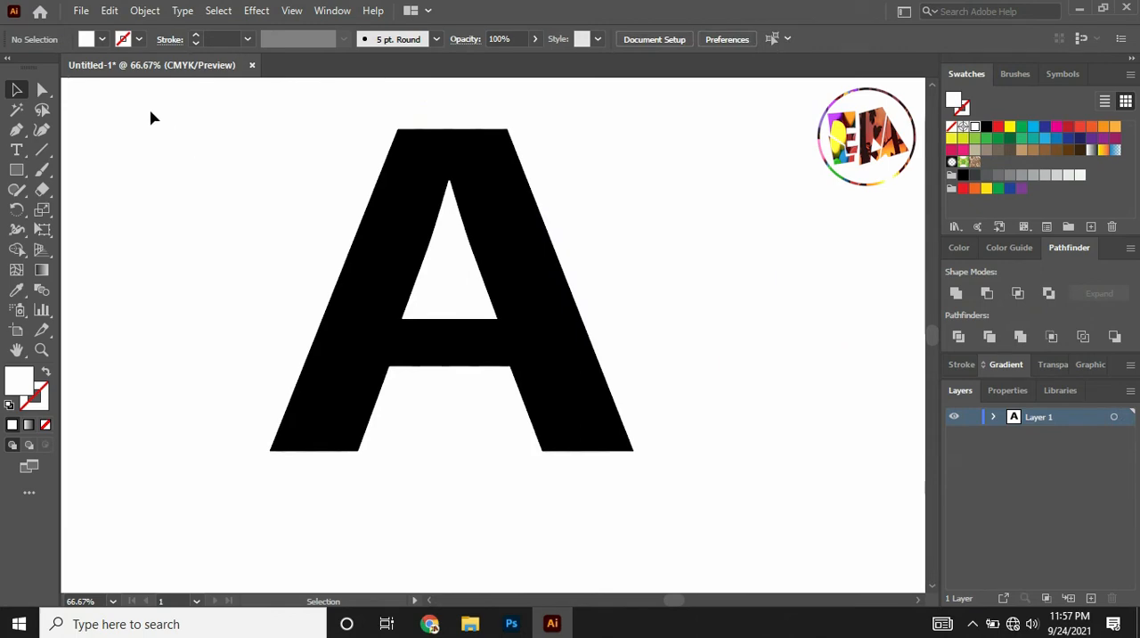
# Select all artwork and intersect the stripes with the letter A using Pathfinder, then deselect.
pyautogui.hotkey('ctrl', 'a')
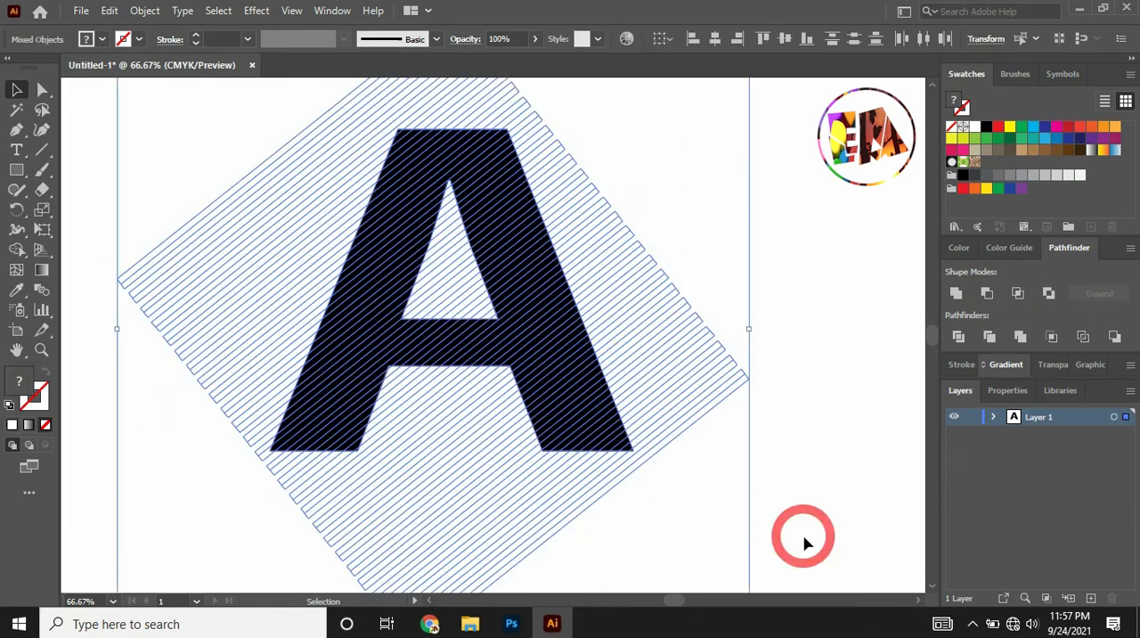
pyautogui.click(1019, 294)
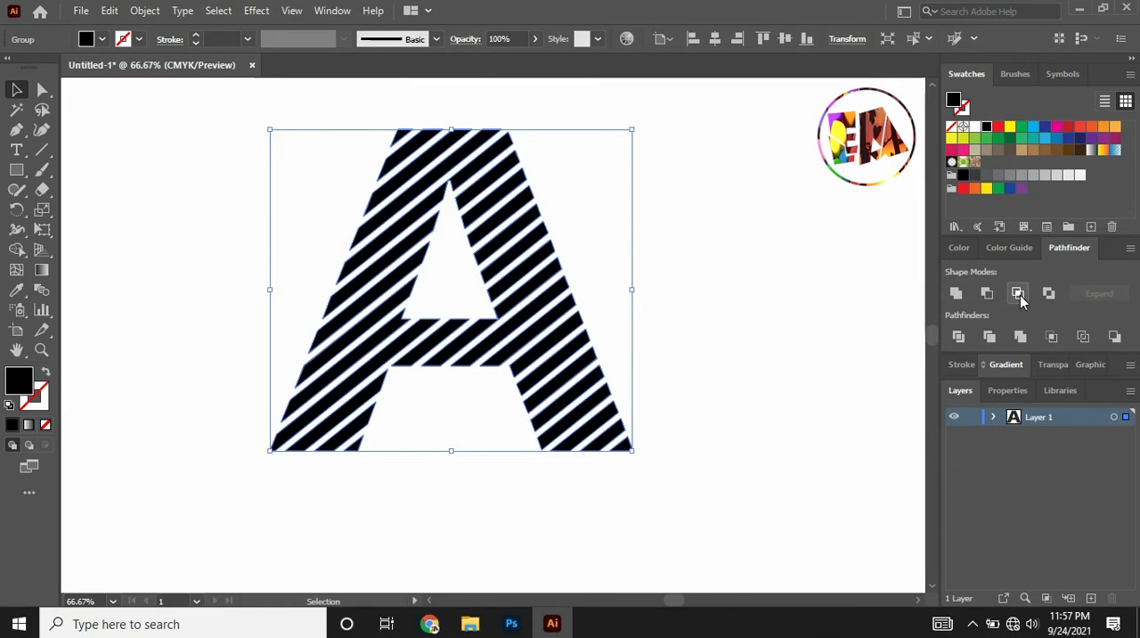
pyautogui.click(790, 328)
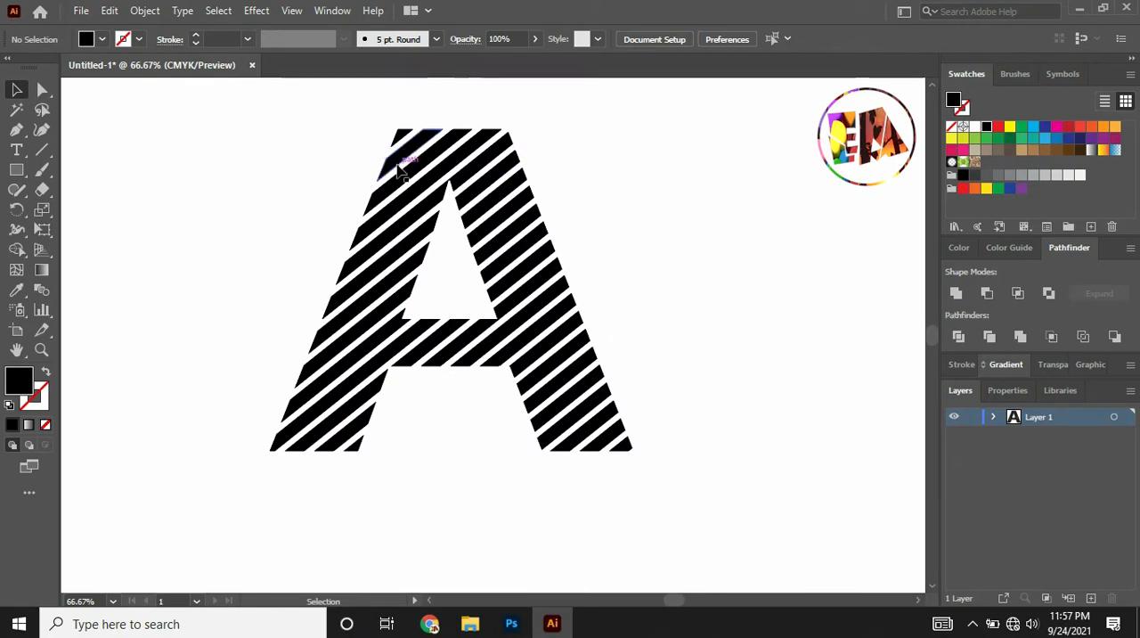
# Average the bottom anchor points of the small corner stripe at the right leg's foot along both axes.
pyautogui.hotkey('ctrl', '=')
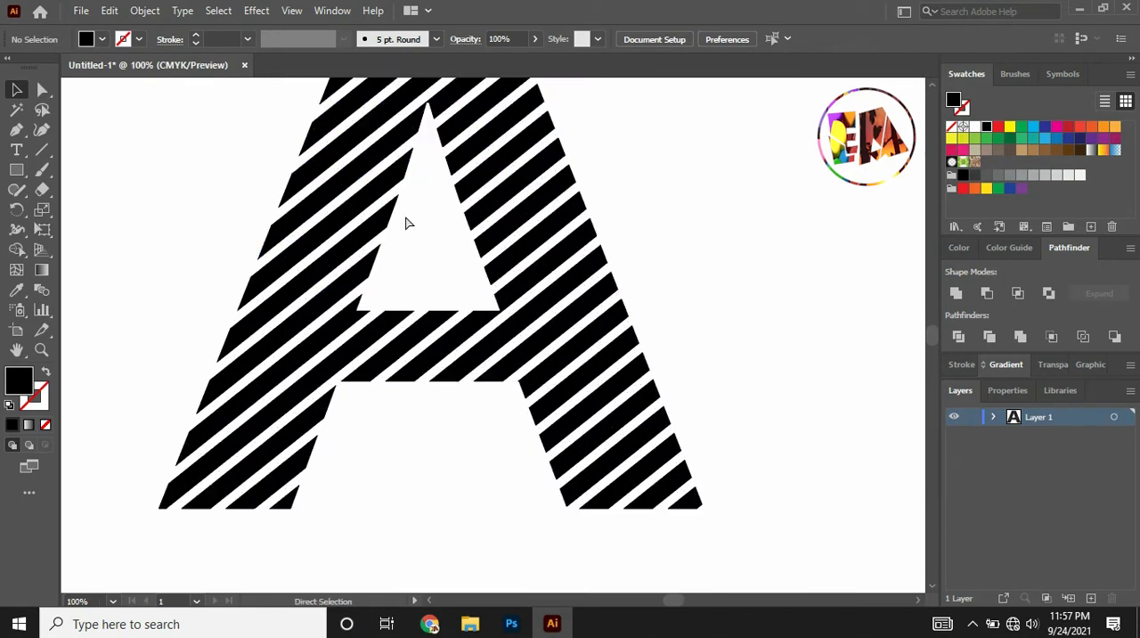
pyautogui.hotkey('ctrl', '-')
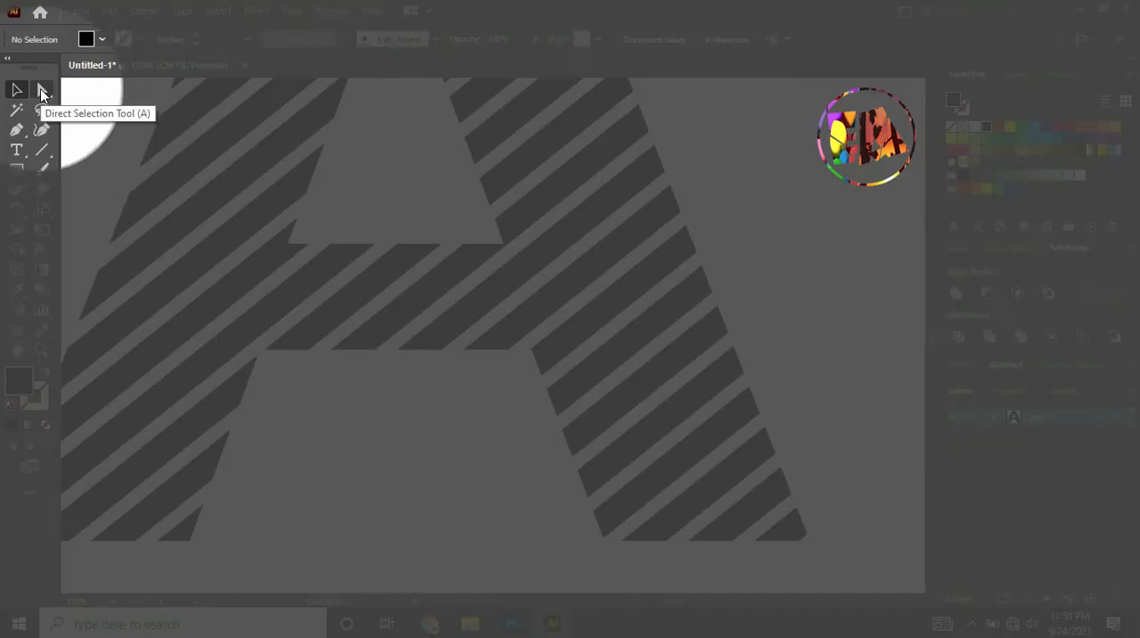
pyautogui.click(42, 89)
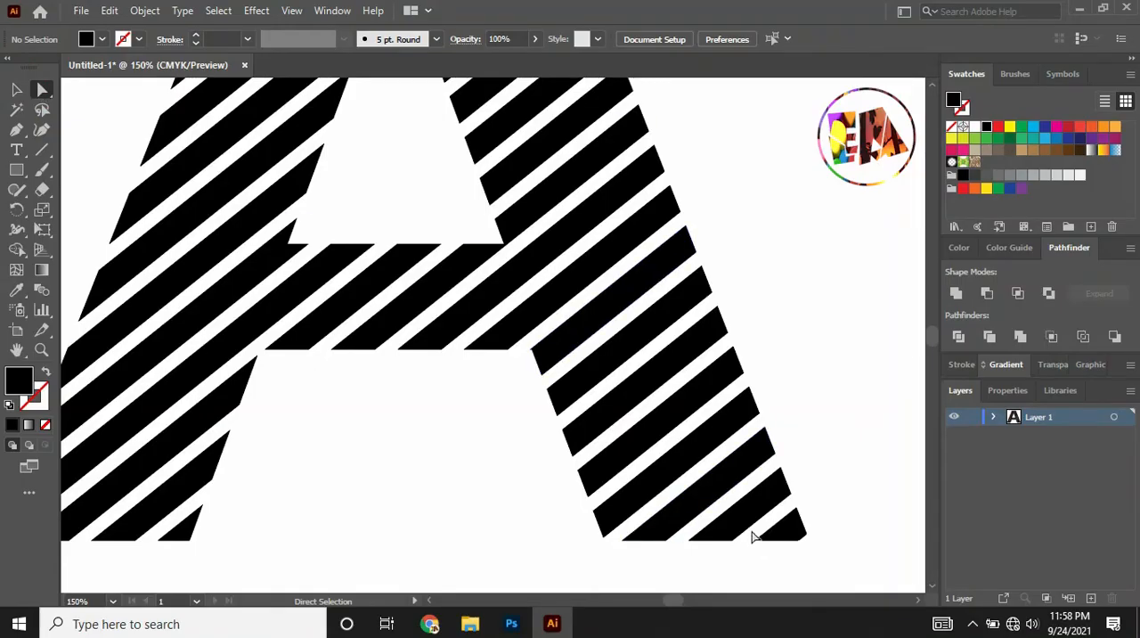
pyautogui.moveTo(802, 565); pyautogui.dragTo(804, 567)
pyautogui.rightClick(784, 533)
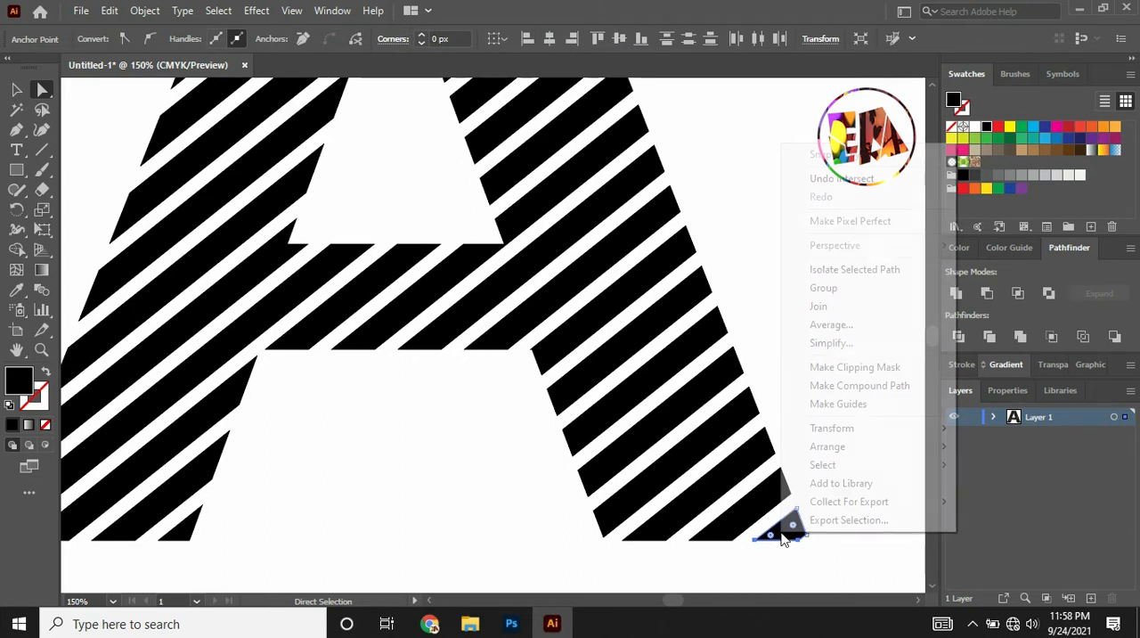
pyautogui.click(843, 326)
pyautogui.click(540, 357)
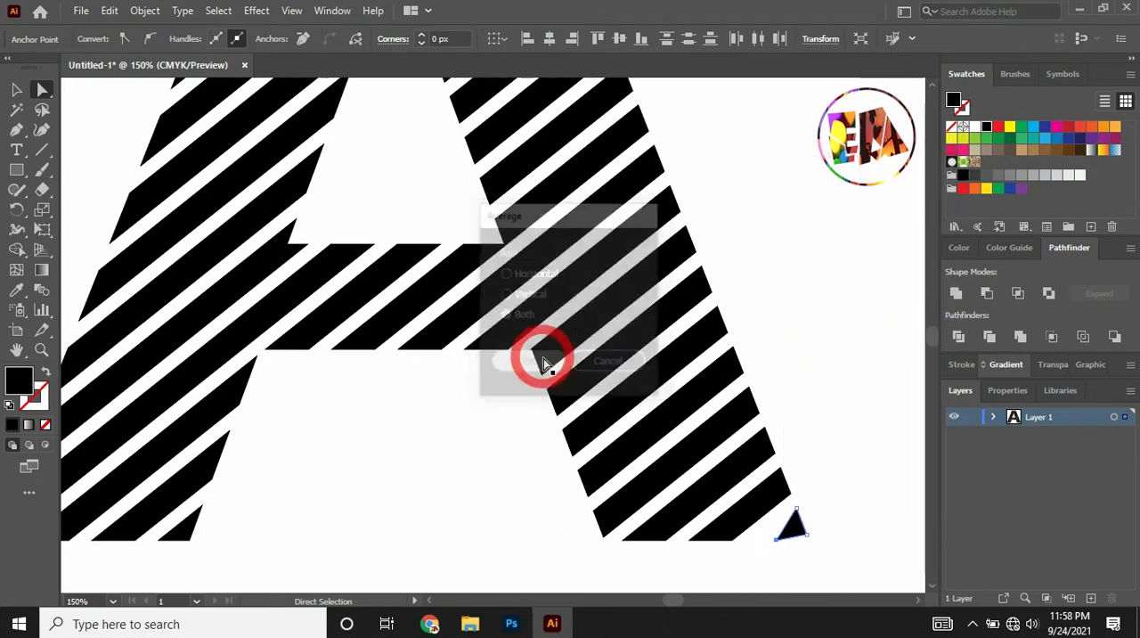
# Average the bottom anchor points of the next two stripes along the right leg's base on both axes.
pyautogui.moveTo(739, 534); pyautogui.dragTo(738, 533)
pyautogui.rightClick(728, 530)
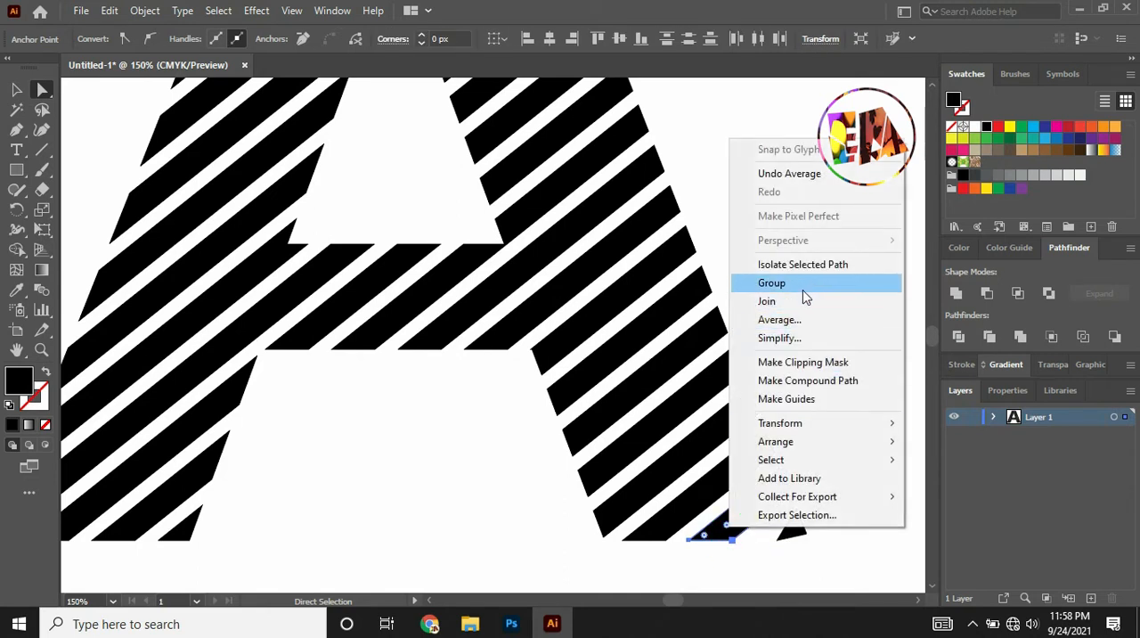
pyautogui.click(793, 320)
pyautogui.click(532, 363)
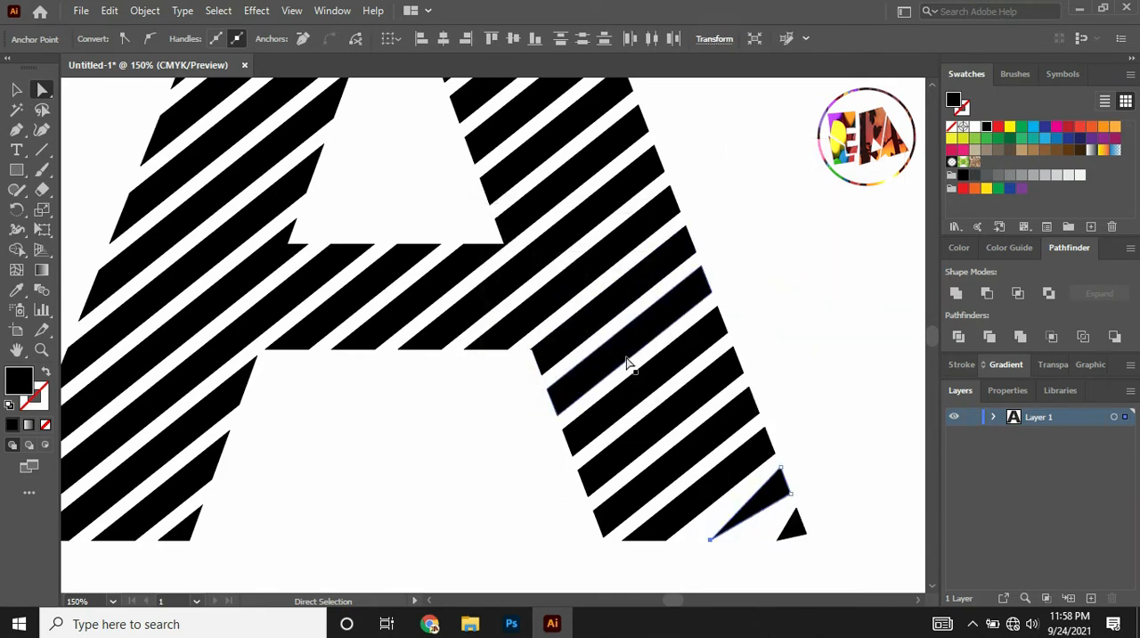
pyautogui.moveTo(677, 546); pyautogui.dragTo(670, 524)
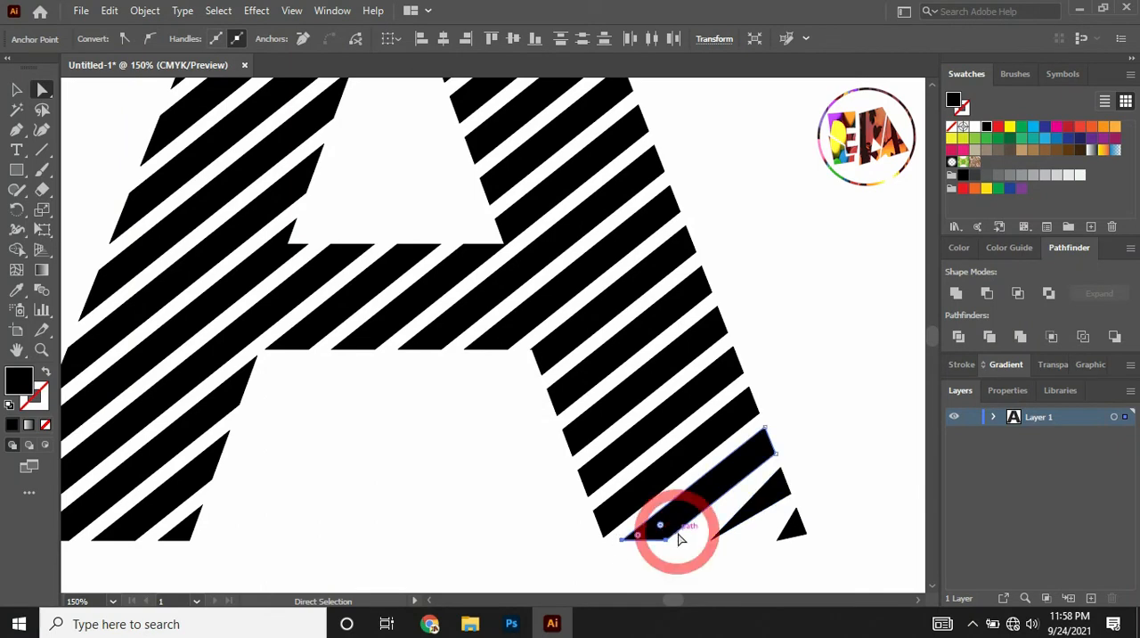
pyautogui.rightClick(666, 524)
pyautogui.click(700, 331)
pyautogui.click(529, 363)
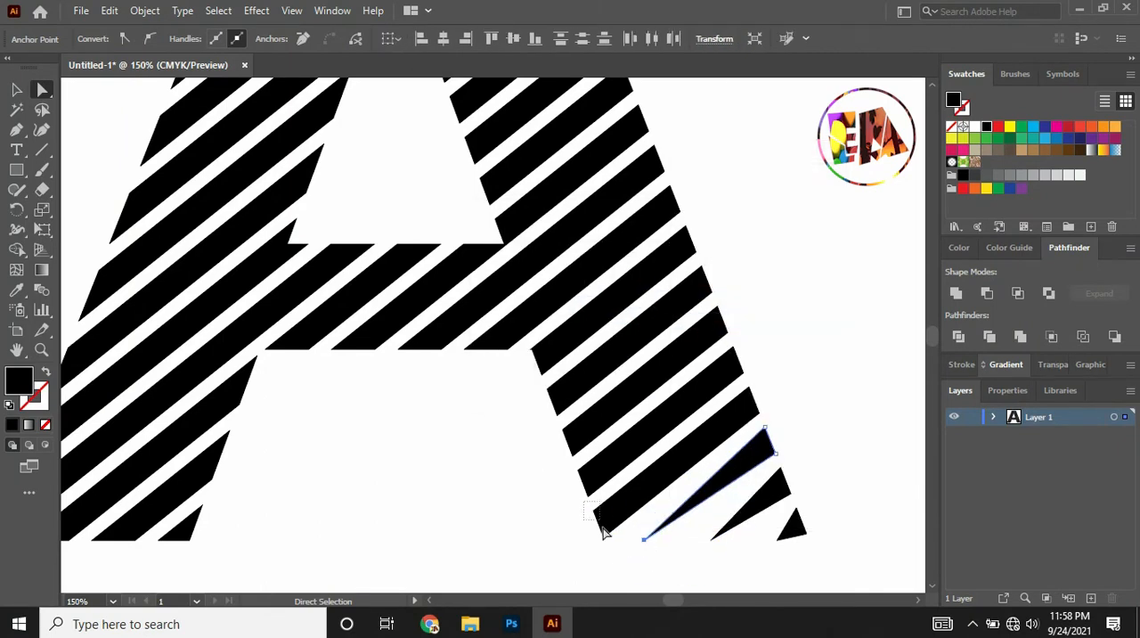
# Average the left end points of the lowest stripes on the right leg's inner edge on both axes.
pyautogui.moveTo(608, 542); pyautogui.dragTo(586, 508)
pyautogui.rightClick(594, 524)
pyautogui.click(628, 331)
pyautogui.click(530, 363)
pyautogui.moveTo(567, 464); pyautogui.dragTo(594, 501)
pyautogui.rightClick(582, 484)
pyautogui.click(616, 291)
pyautogui.click(528, 360)
# Taper the upper stripes of the right leg's inner edge by averaging their left end points on both axes.
pyautogui.moveTo(535, 379); pyautogui.dragTo(569, 422)
pyautogui.rightClick(565, 408)
pyautogui.click(624, 267)
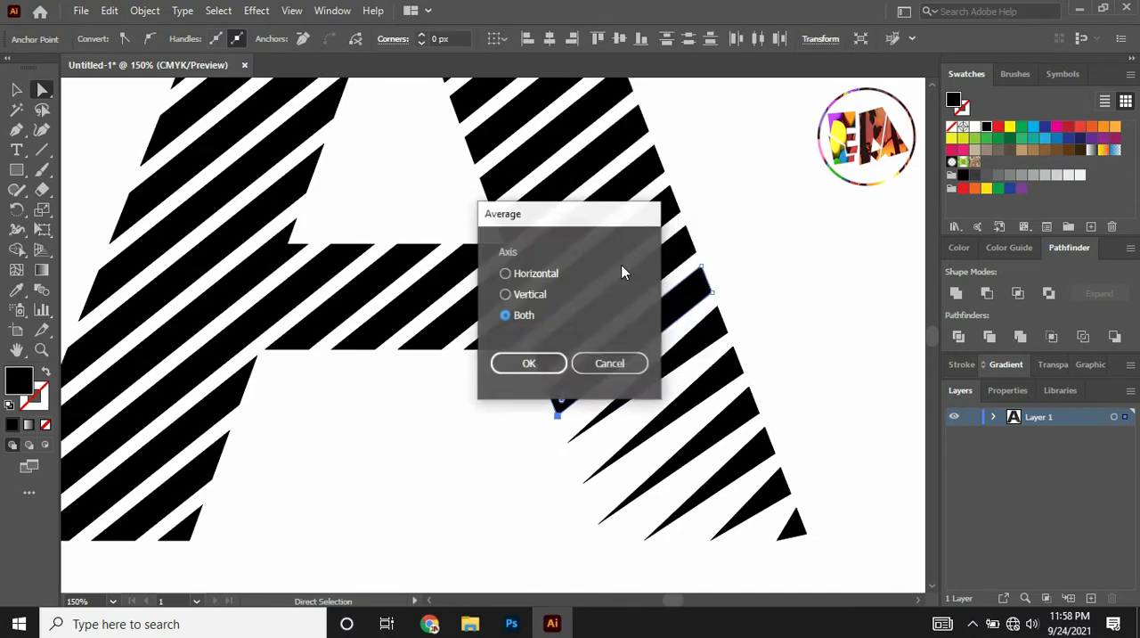
pyautogui.click(531, 364)
pyautogui.moveTo(520, 340); pyautogui.dragTo(553, 383)
pyautogui.rightClick(546, 367)
pyautogui.click(594, 399)
pyautogui.click(553, 367)
# Taper two stripes along the crossbar's lower edge by averaging their bottom anchor points on both axes.
pyautogui.moveTo(388, 365); pyautogui.dragTo(447, 337)
pyautogui.rightClick(426, 343)
pyautogui.click(481, 428)
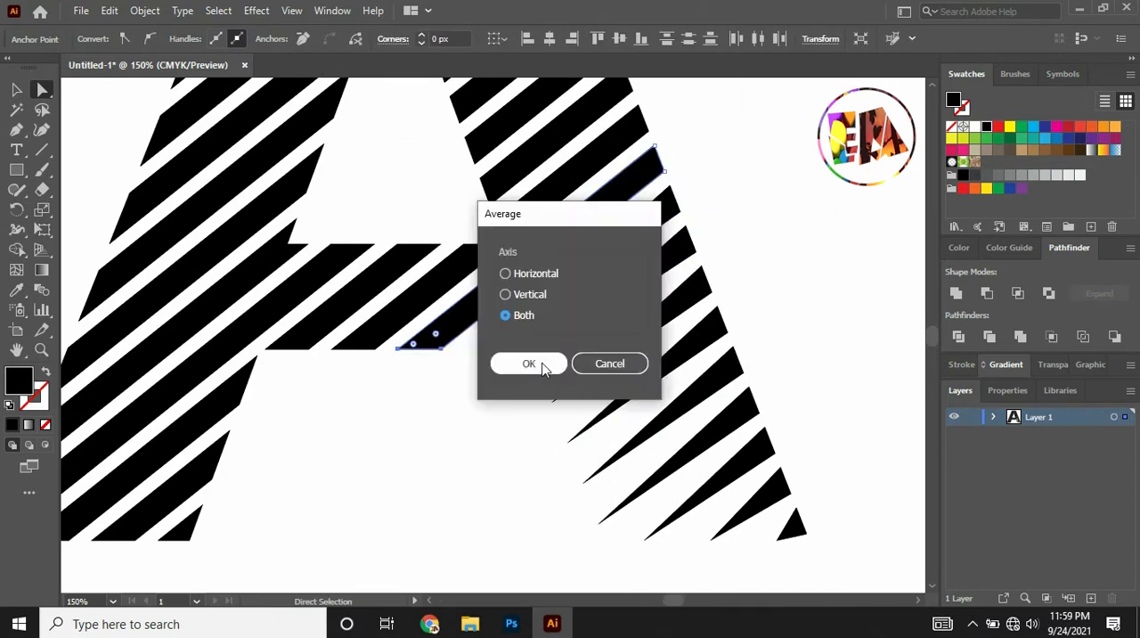
pyautogui.click(543, 363)
pyautogui.moveTo(258, 366); pyautogui.dragTo(316, 337)
pyautogui.rightClick(292, 343)
pyautogui.click(348, 428)
pyautogui.click(551, 378)
# Average the left end points of two stripes on the lower right side of the A's counter.
pyautogui.rightClick(492, 190)
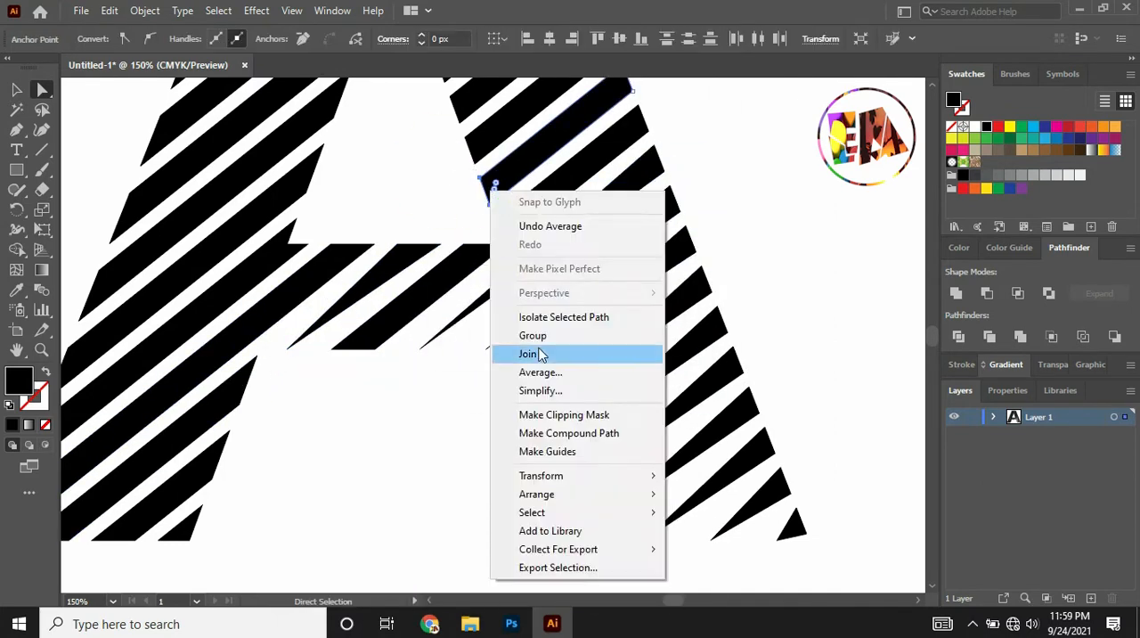
pyautogui.click(540, 372)
pyautogui.rightClick(472, 149)
pyautogui.click(520, 330)
# Taper the stripes at the left leg's base by averaging their bottom anchor points, undoing a wrong attempt.
pyautogui.click(429, 602)
pyautogui.rightClick(319, 530)
pyautogui.moveTo(290, 551); pyautogui.dragTo(161, 527)
pyautogui.click(369, 322)
pyautogui.click(539, 372)
pyautogui.hotkey('ctrl', 'z')
pyautogui.rightClick(261, 537)
pyautogui.click(310, 327)
pyautogui.click(540, 372)
# Average the left end points of the two lowest stripes on the left leg's outer edge into sharp tips.
pyautogui.moveTo(120, 490); pyautogui.dragTo(160, 549)
pyautogui.rightClick(147, 526)
pyautogui.click(199, 317)
pyautogui.click(526, 364)
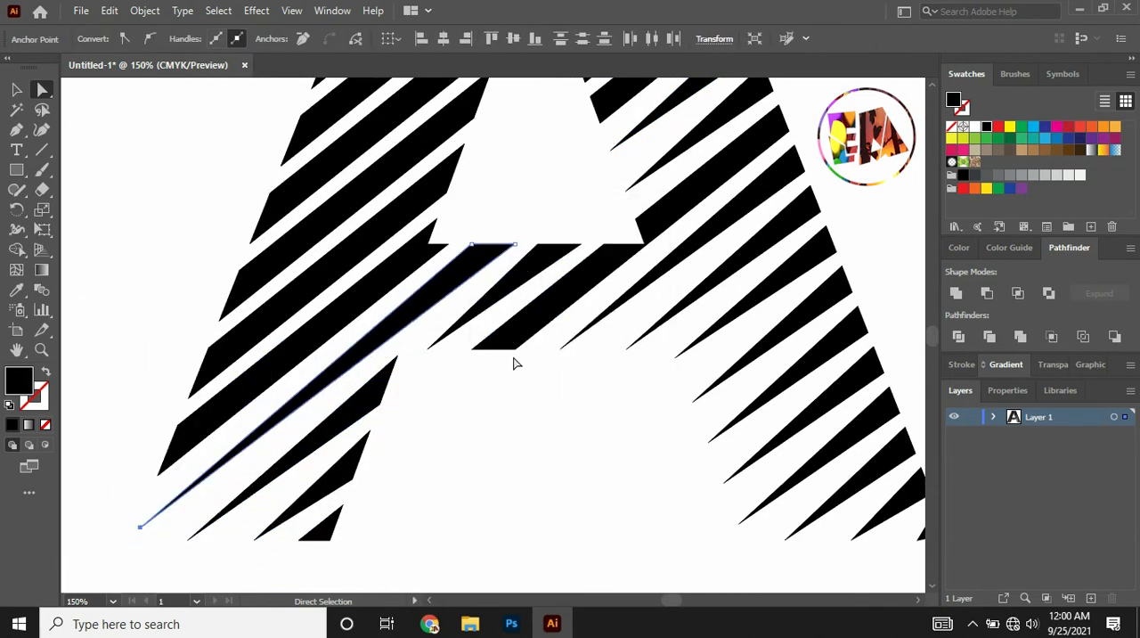
pyautogui.moveTo(145, 415); pyautogui.dragTo(182, 445)
pyautogui.rightClick(168, 458)
pyautogui.click(220, 250)
pyautogui.click(667, 340)
pyautogui.click(529, 363)
# Average the left end points of the next two stripes up the left leg's outer edge on both axes.
pyautogui.moveTo(183, 331); pyautogui.dragTo(219, 413)
pyautogui.rightClick(208, 385)
pyautogui.click(258, 400)
pyautogui.click(522, 360)
pyautogui.moveTo(214, 253); pyautogui.dragTo(251, 333)
pyautogui.rightClick(239, 306)
pyautogui.click(318, 400)
pyautogui.click(530, 364)
# Average the left end points of the outer left stripe level with the counter's middle.
pyautogui.rightClick(302, 134)
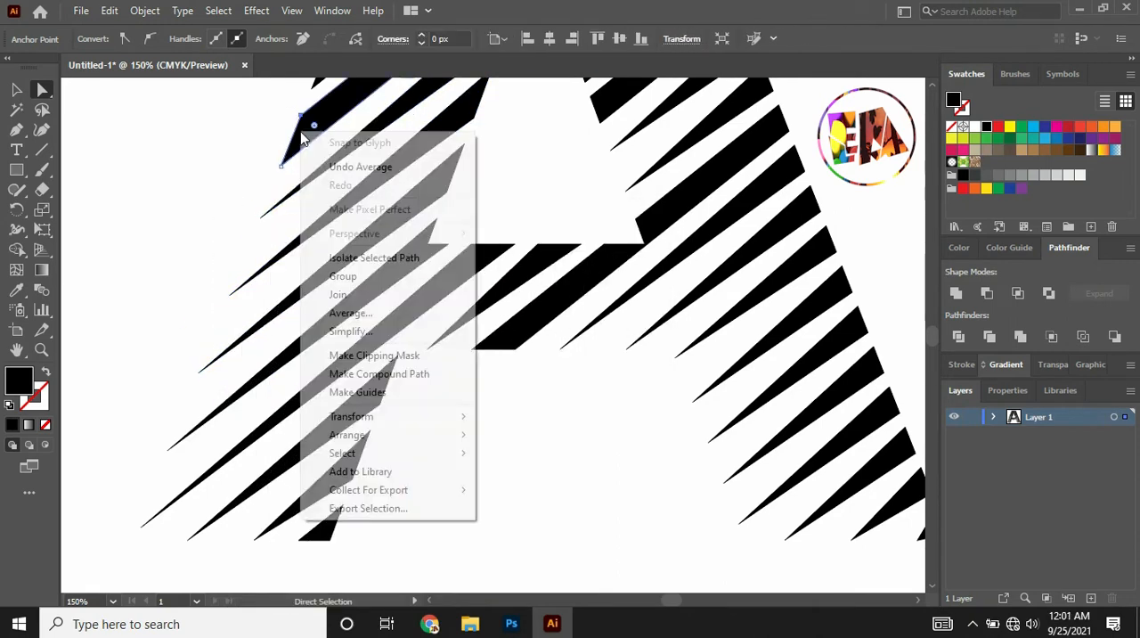
pyautogui.click(351, 315)
pyautogui.click(667, 340)
pyautogui.moveTo(263, 104); pyautogui.dragTo(313, 176)
# Taper the remaining stripes up the right side of the A's counter by averaging their left end points.
pyautogui.scroll(5, 528, 358)
pyautogui.click(693, 400)
pyautogui.click(530, 363)
pyautogui.moveTo(561, 238); pyautogui.dragTo(601, 303)
pyautogui.rightClick(588, 273)
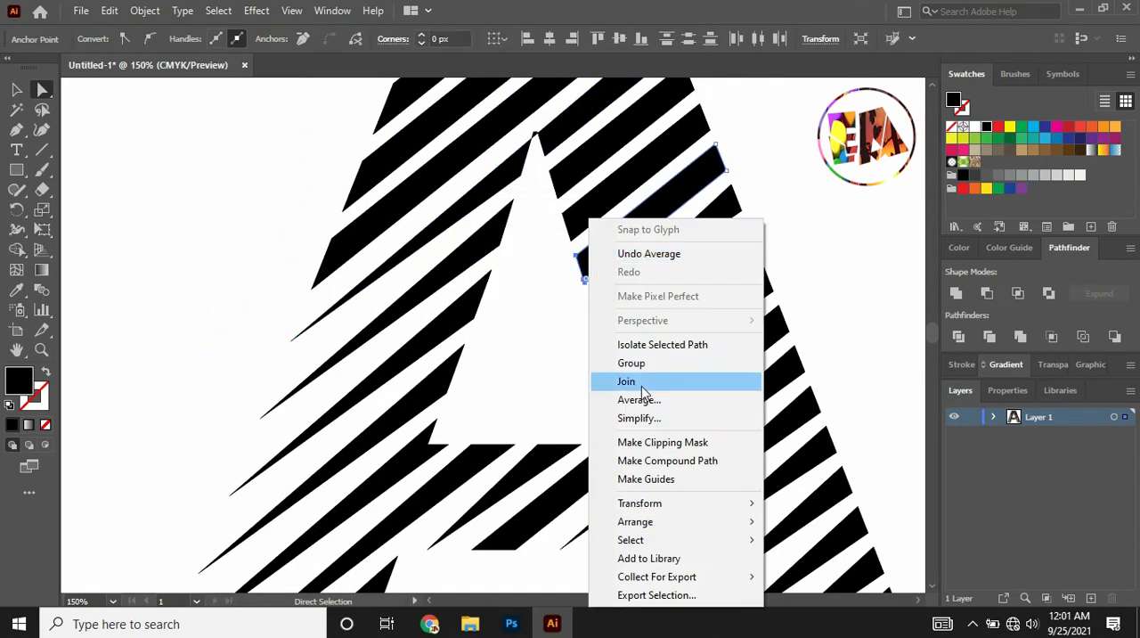
pyautogui.click(640, 400)
pyautogui.click(529, 363)
pyautogui.moveTo(549, 201); pyautogui.dragTo(584, 257)
pyautogui.rightClick(573, 231)
pyautogui.click(621, 400)
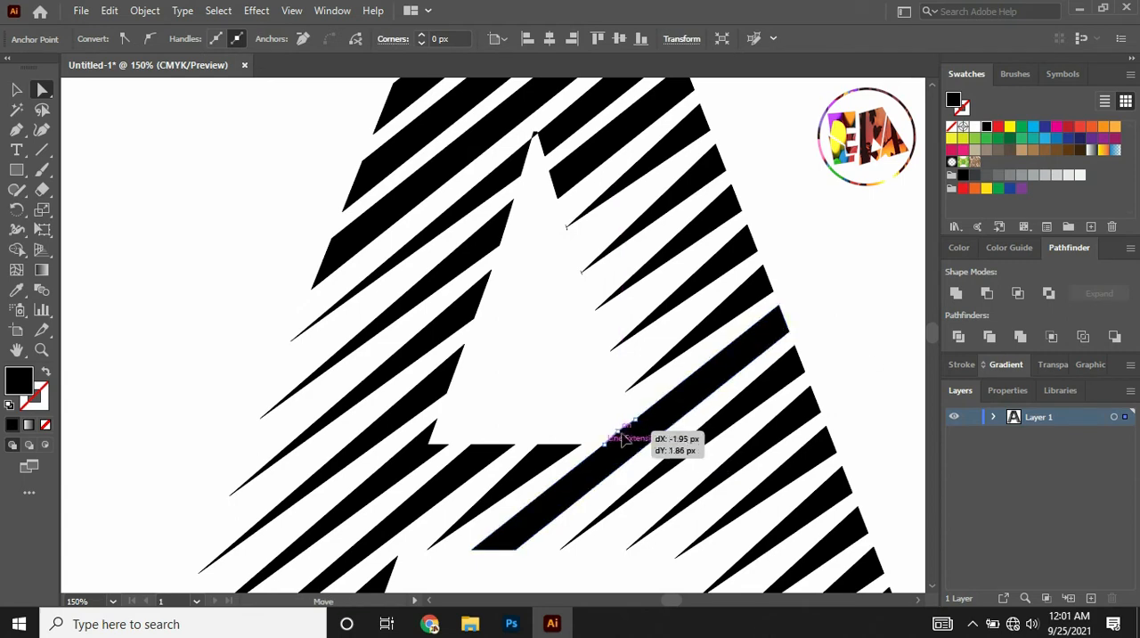
# Delete the extra anchor points on the long stripe's upper edge at the counter's lower-right corner.
pyautogui.scroll(5, 624, 435)
pyautogui.moveTo(17, 133); pyautogui.dragTo(98, 170)
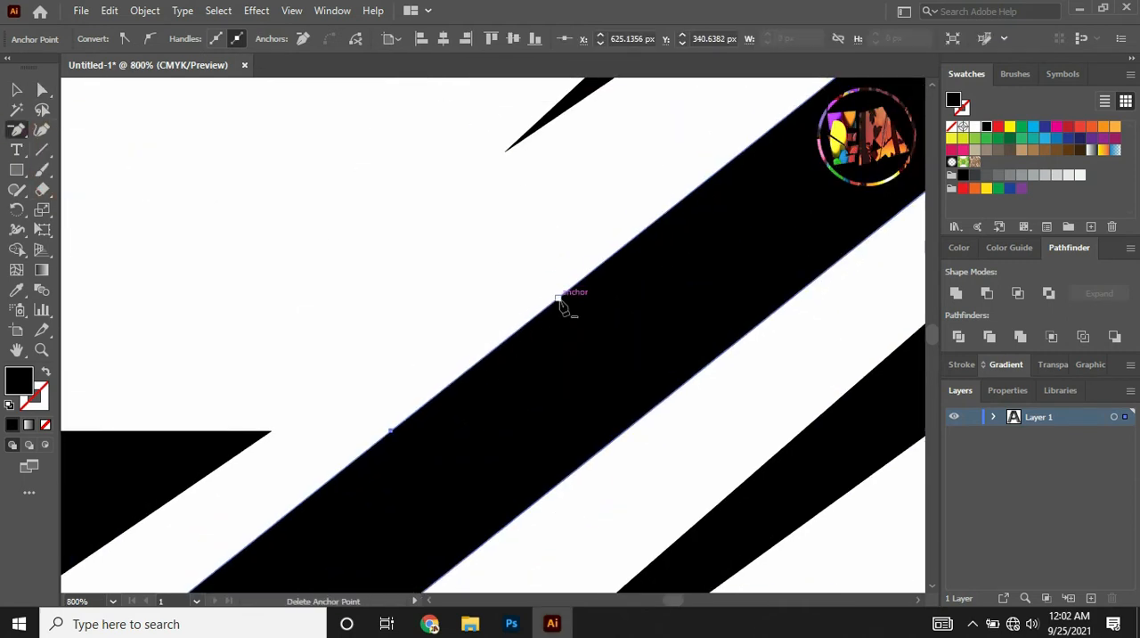
pyautogui.click(559, 298)
pyautogui.scroll(-4, 763, 114)
# Average the lower end points of the remaining blunt stripe on the crossbar's underside on both axes.
pyautogui.click(41, 90)
pyautogui.moveTo(483, 307); pyautogui.dragTo(570, 352)
pyautogui.rightClick(559, 326)
pyautogui.click(594, 400)
pyautogui.click(529, 364)
pyautogui.click(472, 174)
# Delete the extra anchor points at the upper end of the stripe by the counter's lower-left corner.
pyautogui.moveTo(17, 131); pyautogui.dragTo(98, 170)
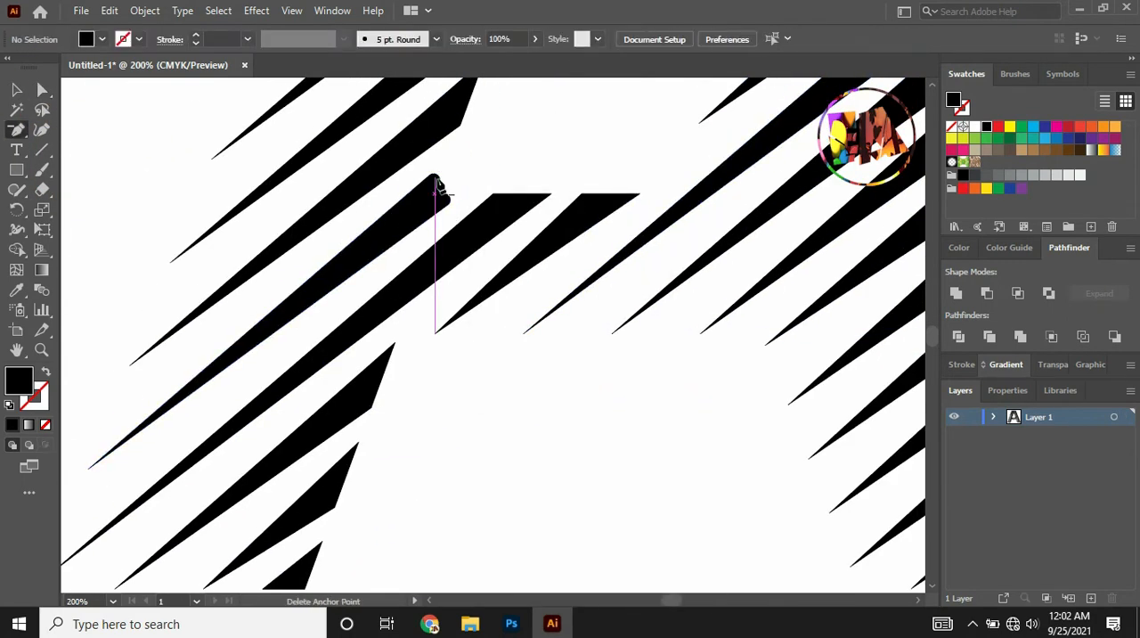
pyautogui.click(437, 179)
pyautogui.click(447, 197)
pyautogui.click(710, 330)
pyautogui.click(447, 198)
# Average the left end points of the next blunt stripe on the A's upper outer left edge.
pyautogui.click(42, 90)
pyautogui.moveTo(420, 169); pyautogui.dragTo(441, 224)
pyautogui.click(486, 147)
pyautogui.hotkey('ctrl', '-')
pyautogui.hotkey('ctrl', '-')
pyautogui.hotkey('ctrl', '-')
pyautogui.hotkey('ctrl', 'alt', 'j')
pyautogui.click(642, 331)
pyautogui.hotkey('ctrl', 'alt', 'j')
pyautogui.click(542, 360)
# Delete the extra anchor points where the long stripe meets the tip of the A's counter.
pyautogui.hotkey('ctrl', '+')
pyautogui.hotkey('ctrl', '+')
pyautogui.hotkey('ctrl', '+')
pyautogui.hotkey('ctrl', '+')
pyautogui.hotkey('ctrl', '+')
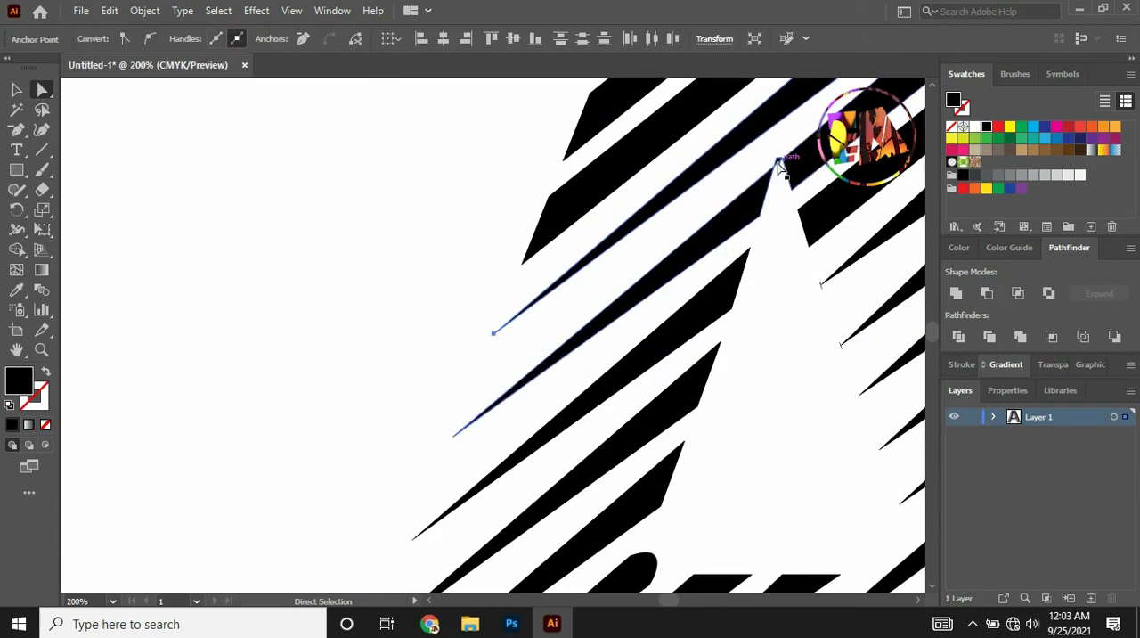
pyautogui.press('-')
pyautogui.click(525, 385)
pyautogui.click(713, 334)
pyautogui.click(496, 333)
pyautogui.click(517, 395)
pyautogui.click(719, 335)
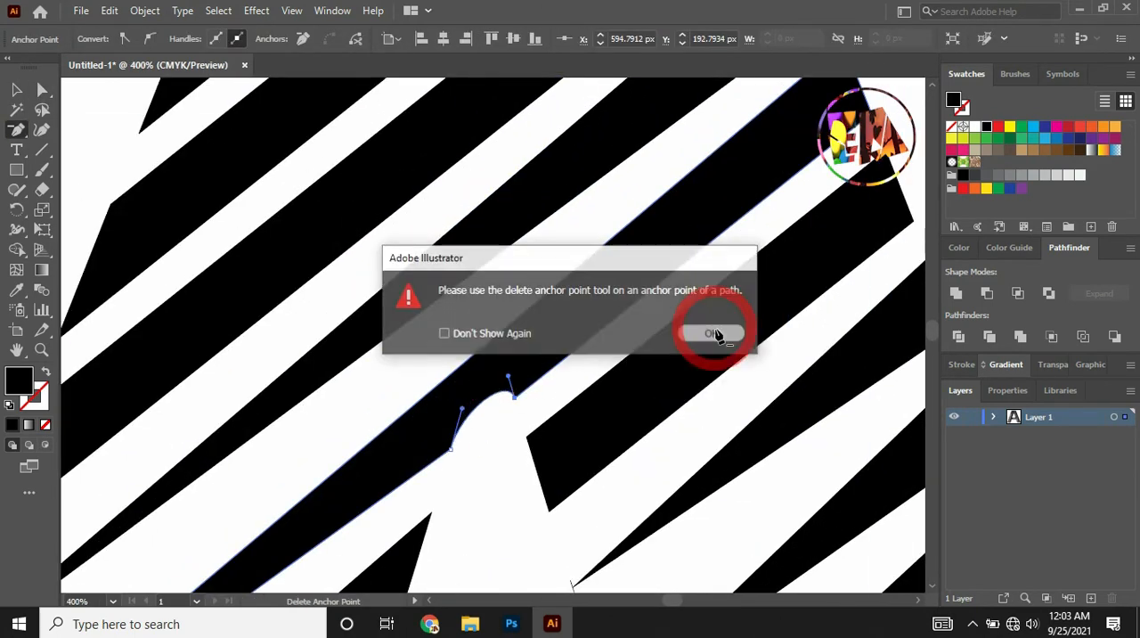
pyautogui.click(516, 397)
# Round the upper end of the long stripe that ends at the A's upper-right corner.
pyautogui.click(42, 90)
pyautogui.press('-')
pyautogui.hotkey('ctrl', '-')
pyautogui.hotkey('ctrl', '-')
pyautogui.hotkey('ctrl', '-')
pyautogui.hotkey('ctrl', '-')
pyautogui.click(42, 90)
pyautogui.click(727, 153)
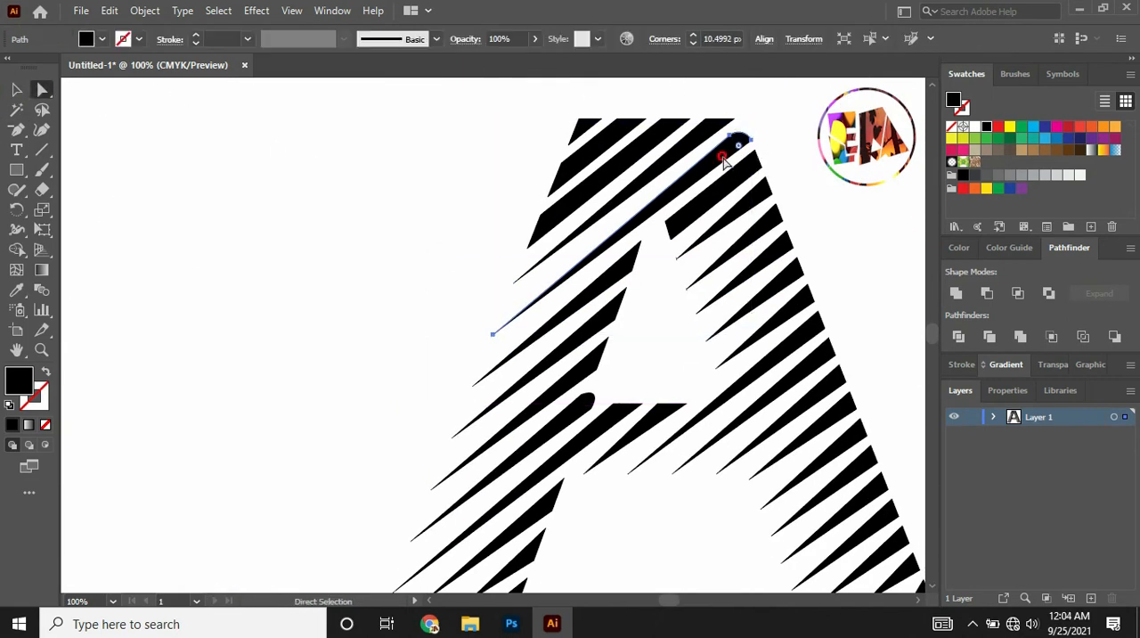
# Average the left end points of the second stripe from the top on the A's outer left edge on both axes.
pyautogui.click(570, 238)
pyautogui.moveTo(533, 200); pyautogui.dragTo(546, 255)
pyautogui.hotkey('ctrl', 'alt', 'j')
pyautogui.click(644, 332)
pyautogui.hotkey('ctrl', 'alt', 'j')
pyautogui.press('Return')
# Average the left end points of the third stripe from the top on the A's outer left edge.
pyautogui.hotkey('ctrl', '+')
pyautogui.moveTo(361, 337); pyautogui.dragTo(426, 418)
pyautogui.moveTo(458, 312); pyautogui.dragTo(386, 335)
pyautogui.keyDown('shift'); pyautogui.click(395, 414); pyautogui.keyUp('shift')
pyautogui.hotkey('ctrl', 'alt', 'j')
pyautogui.press('Return')
pyautogui.scroll(-3, 354, 259)
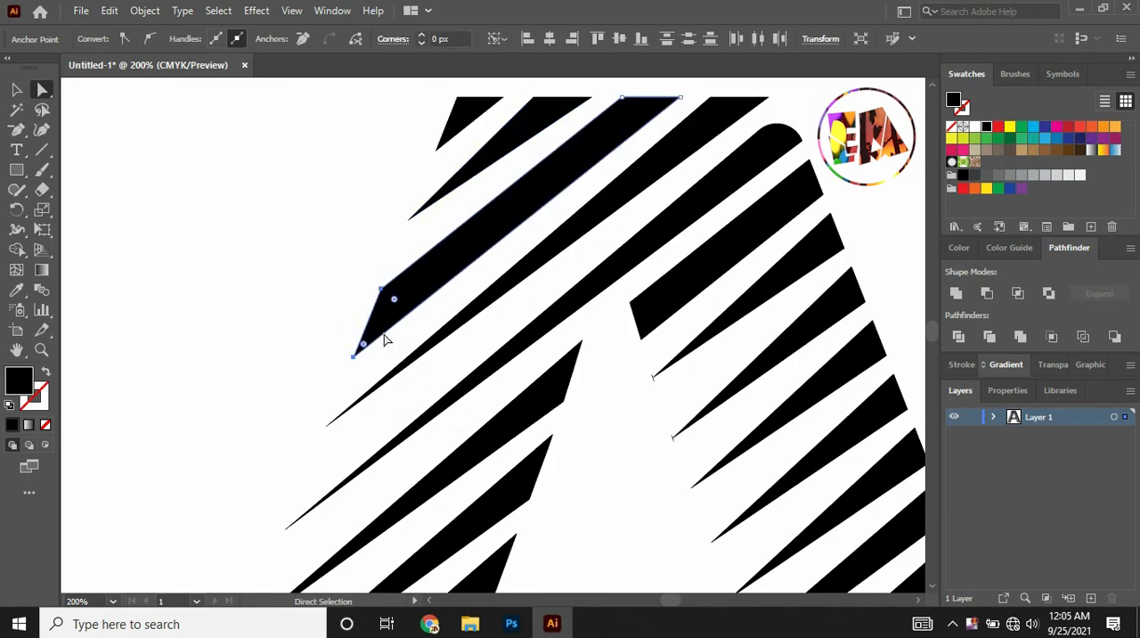
pyautogui.rightClick(384, 326)
pyautogui.click(466, 400)
pyautogui.click(528, 364)
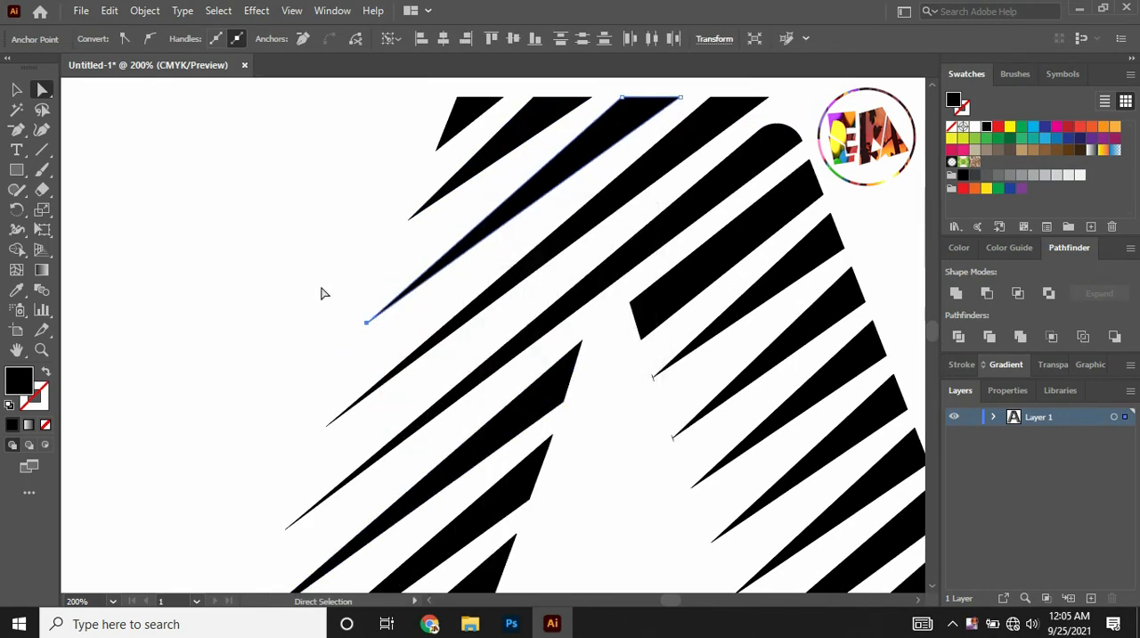
# Round the upper ends of the four stripes along the A's flat top edge.
pyautogui.click(324, 292)
pyautogui.hotkey('ctrl', '-')
pyautogui.click(511, 109)
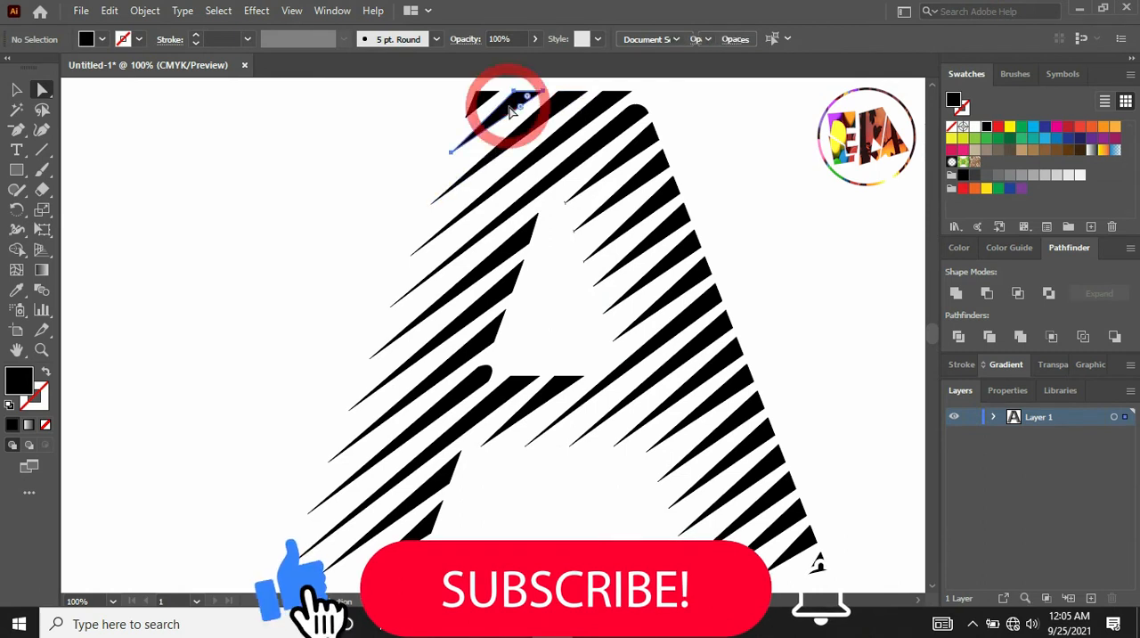
pyautogui.click(484, 105)
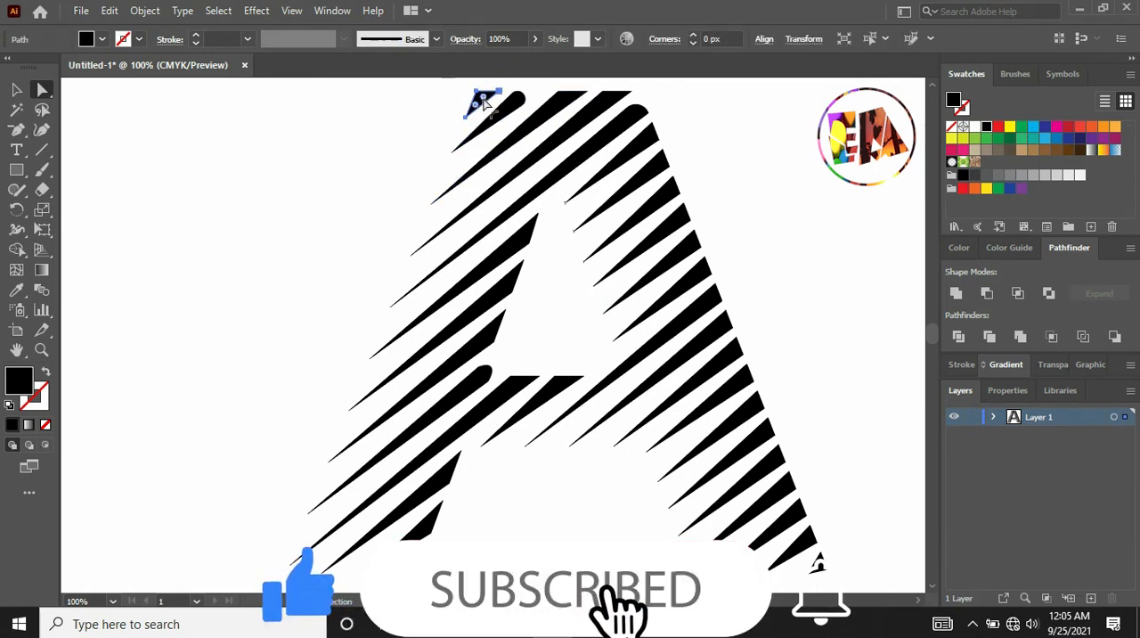
pyautogui.moveTo(478, 96); pyautogui.dragTo(479, 100)
pyautogui.click(555, 106)
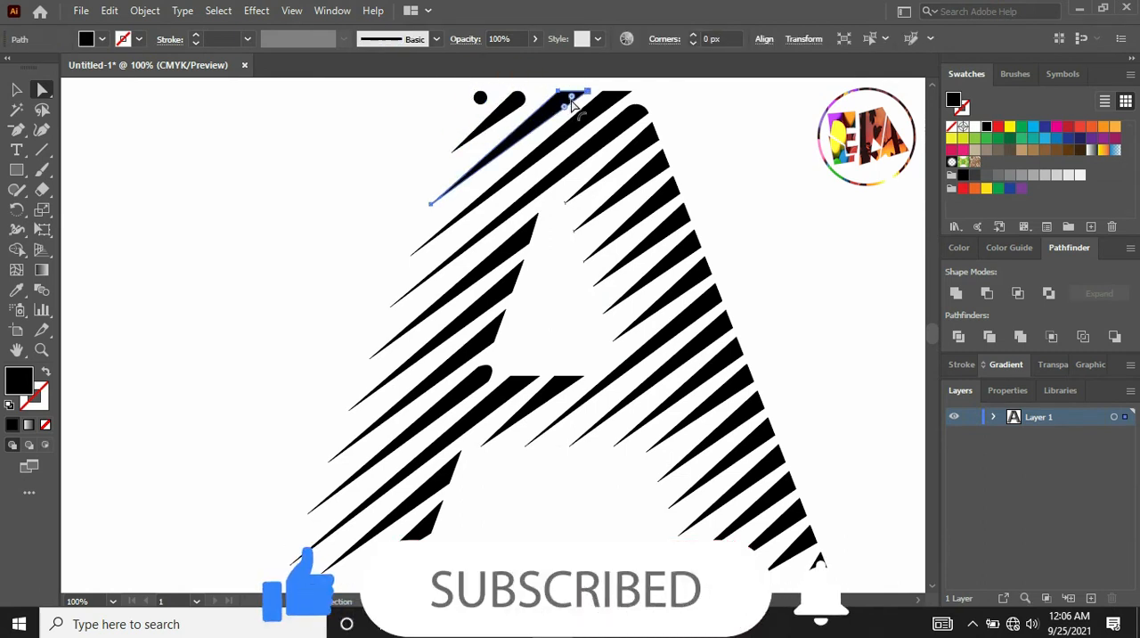
pyautogui.click(604, 103)
pyautogui.click(614, 106)
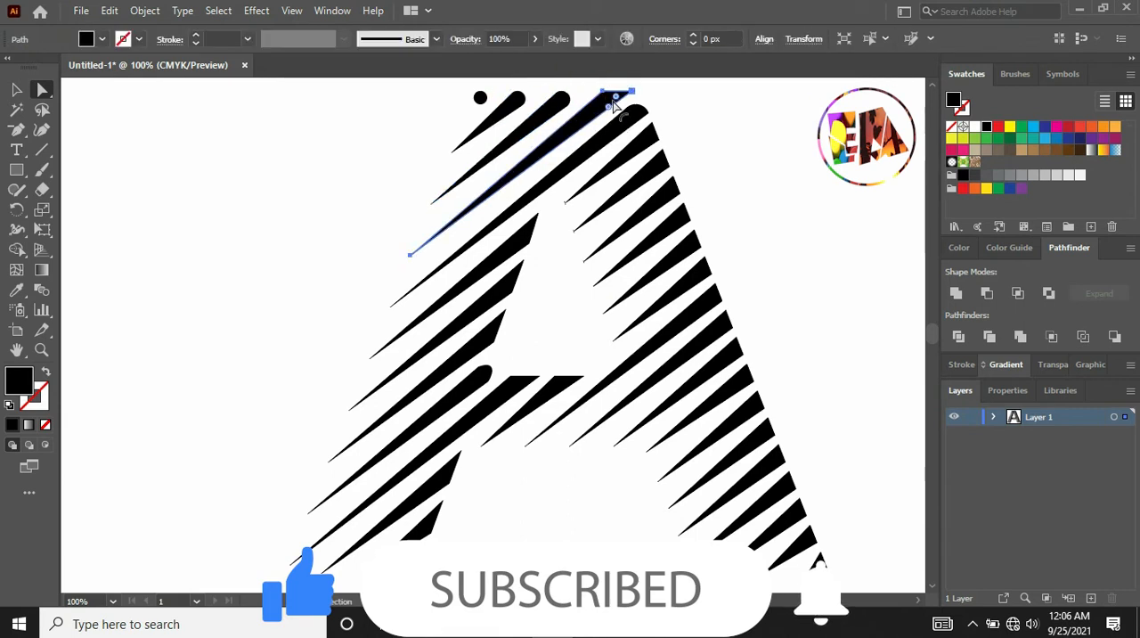
pyautogui.moveTo(615, 98); pyautogui.dragTo(579, 121)
# Round the outer ends of the stripes all the way down the A's right edge.
pyautogui.click(648, 134)
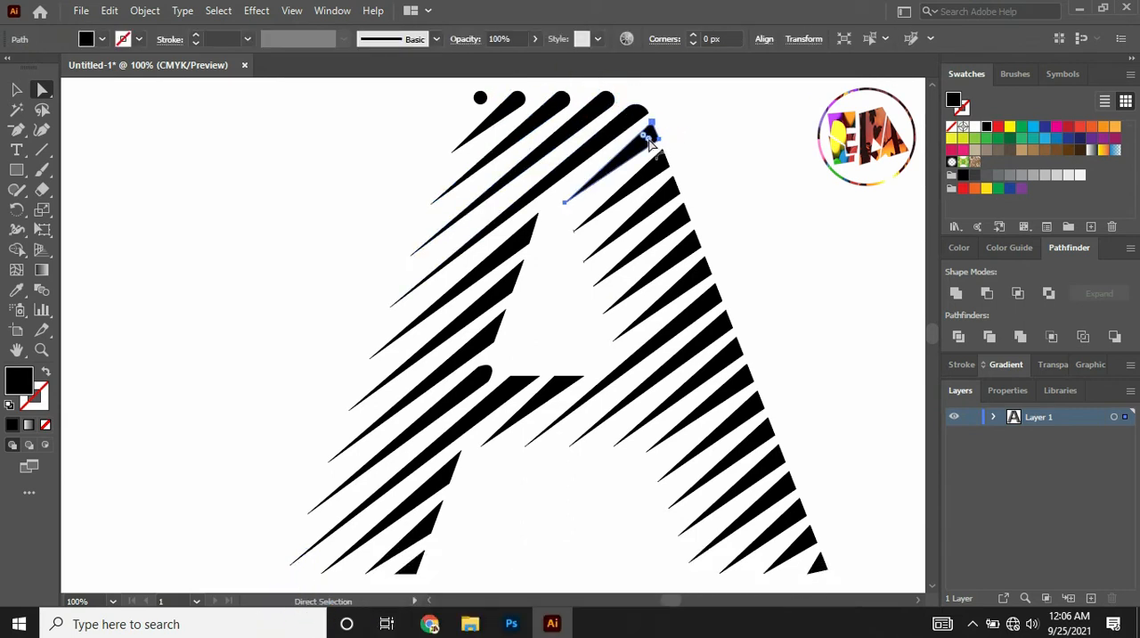
pyautogui.moveTo(649, 133); pyautogui.dragTo(624, 154)
pyautogui.click(657, 162)
pyautogui.moveTo(660, 160); pyautogui.dragTo(637, 184)
pyautogui.click(668, 189)
pyautogui.moveTo(670, 187); pyautogui.dragTo(656, 243)
pyautogui.click(678, 217)
pyautogui.click(689, 244)
pyautogui.moveTo(691, 241); pyautogui.dragTo(723, 406)
pyautogui.click(699, 271)
pyautogui.click(709, 298)
pyautogui.click(729, 357)
pyautogui.click(743, 379)
pyautogui.click(752, 406)
pyautogui.moveTo(754, 402); pyautogui.dragTo(746, 460)
pyautogui.click(763, 433)
pyautogui.moveTo(764, 510); pyautogui.dragTo(765, 511)
pyautogui.click(806, 543)
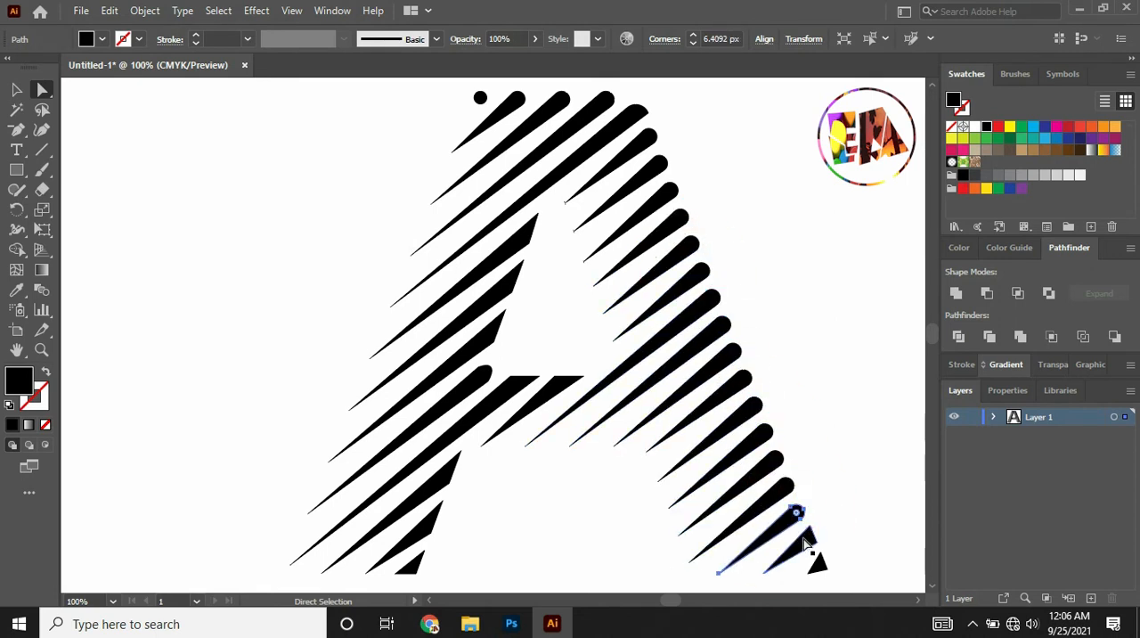
# Round the upper ends of the two blunt stripes along the crossbar's top edge.
pyautogui.click(548, 390)
pyautogui.moveTo(556, 384); pyautogui.dragTo(496, 410)
pyautogui.click(514, 390)
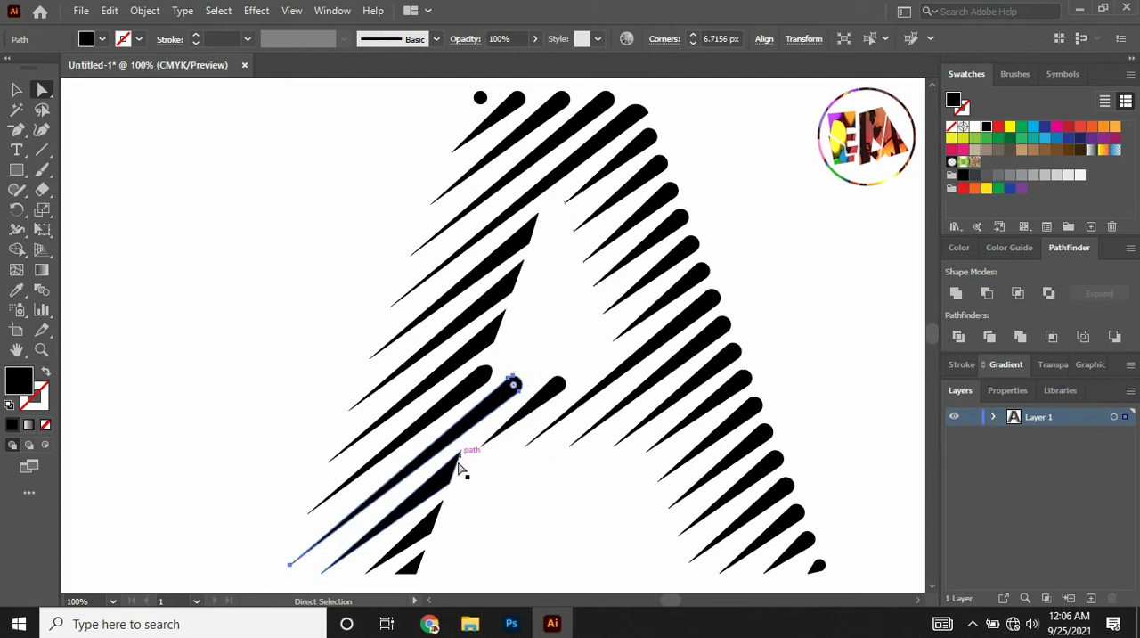
# Round the upper ends of the three stripes on the inner edge of the A's lower left leg.
pyautogui.click(451, 474)
pyautogui.moveTo(452, 467); pyautogui.dragTo(425, 499)
pyautogui.click(429, 530)
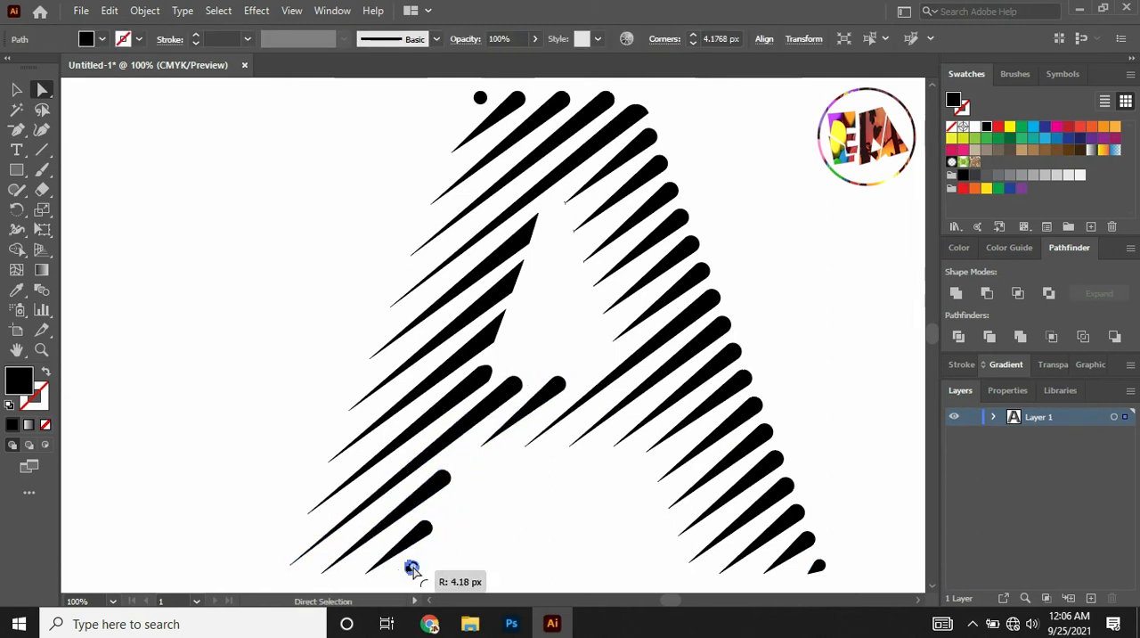
pyautogui.moveTo(412, 567); pyautogui.dragTo(411, 568)
pyautogui.click(456, 543)
# Round the blunt upper ends of the three stripes along the left edge of the A's counter.
pyautogui.click(532, 231)
pyautogui.click(511, 280)
pyautogui.moveTo(535, 220); pyautogui.dragTo(520, 270)
pyautogui.hotkey('ctrl', 'z')
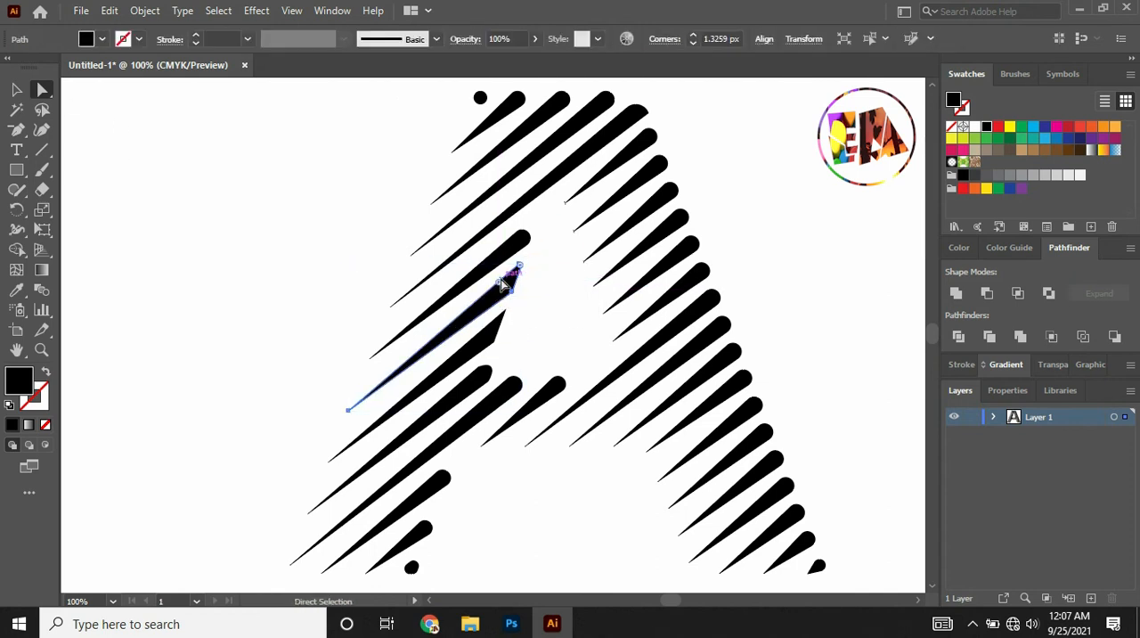
pyautogui.click(496, 324)
pyautogui.moveTo(496, 325); pyautogui.dragTo(485, 344)
pyautogui.click(510, 280)
pyautogui.moveTo(521, 267)
pyautogui.mouseDown()
pyautogui.moveTo(509, 288)
pyautogui.moveTo(527, 276)
pyautogui.mouseUp()
pyautogui.click(355, 320)
pyautogui.hotkey('ctrl', '-')
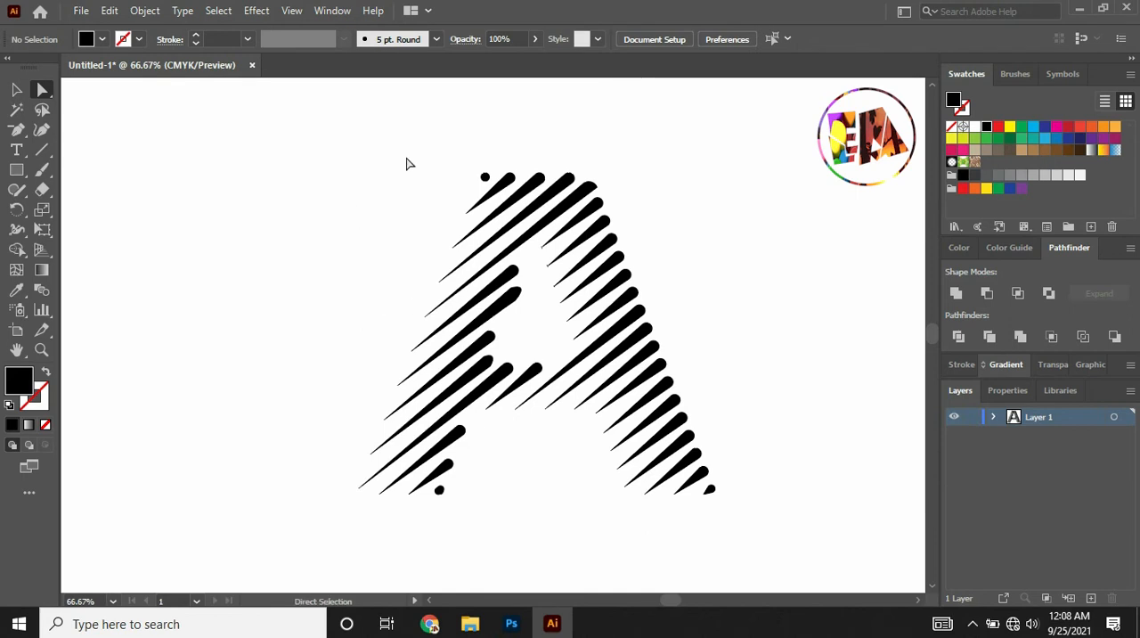
# Select all the stripes of the A and group them.
pyautogui.click(918, 599)
pyautogui.click(919, 600)
pyautogui.click(919, 599)
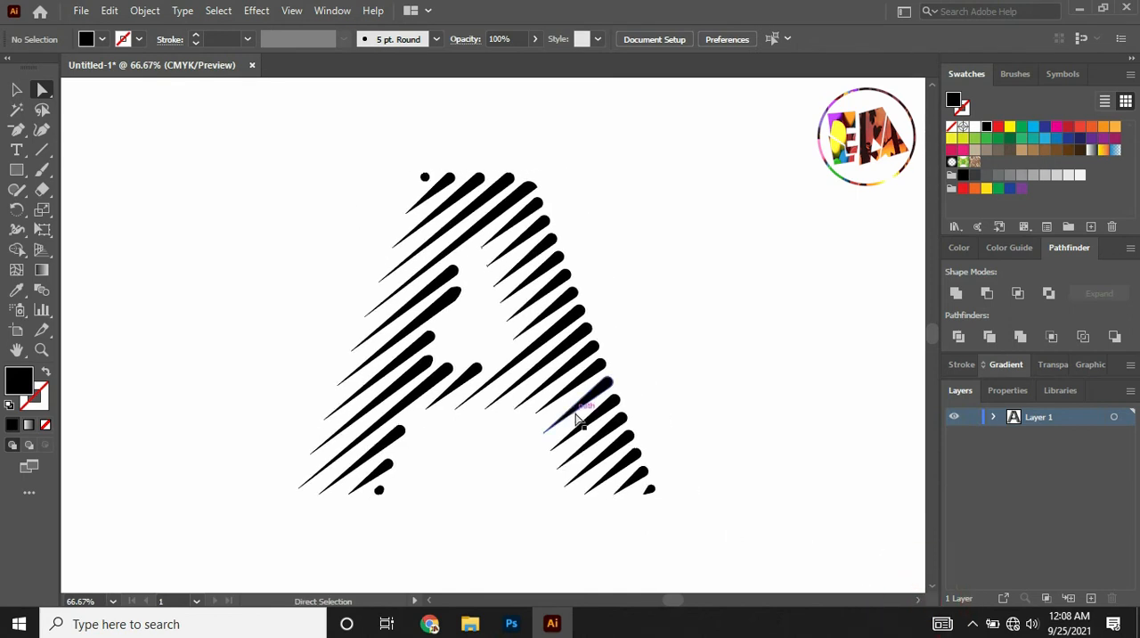
pyautogui.moveTo(674, 554); pyautogui.dragTo(670, 537)
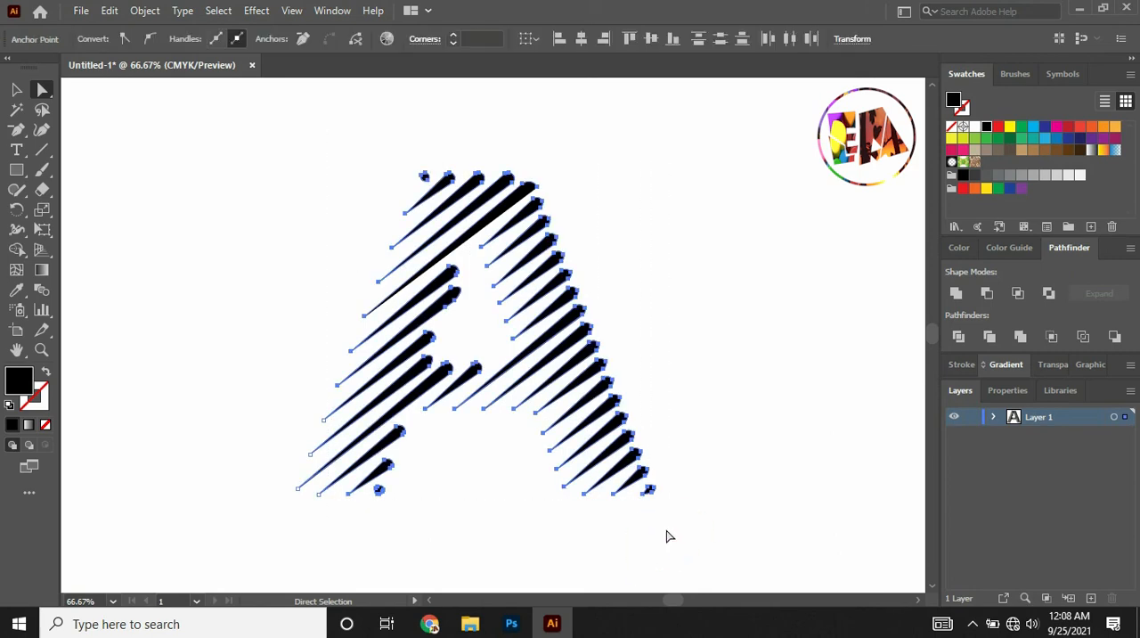
pyautogui.rightClick(540, 294)
pyautogui.click(565, 362)
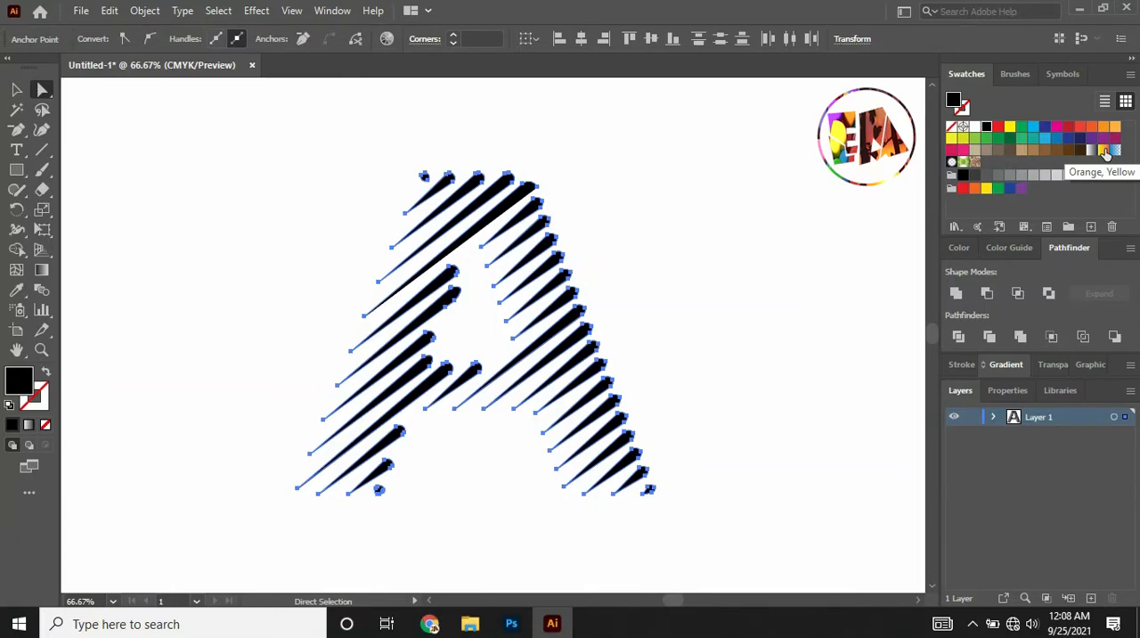
# Fill the grouped letter with the Orange, Yellow gradient swatch.
pyautogui.click(1104, 150)
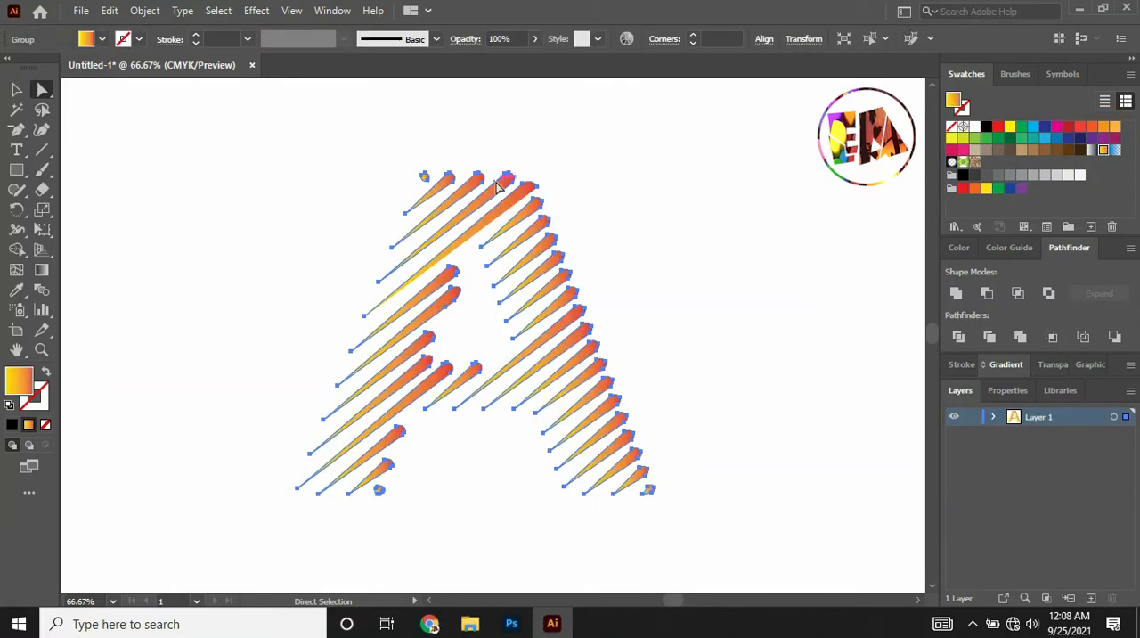
pyautogui.click(318, 188)
pyautogui.hotkey('ctrl', '-')
pyautogui.hotkey('ctrl', '-')
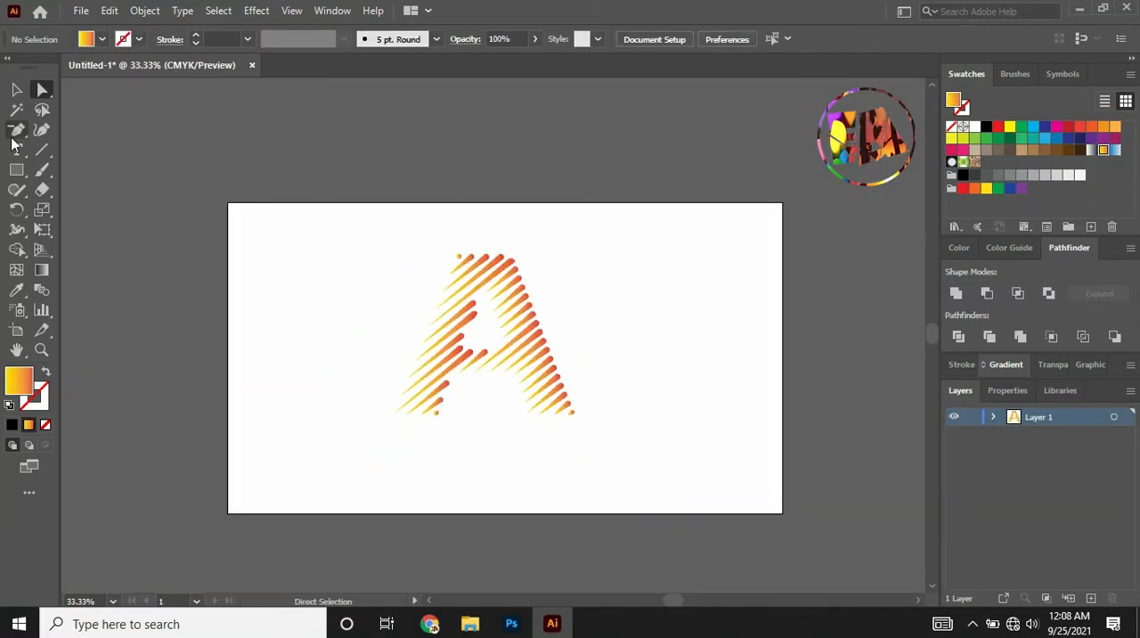
# Draw a rectangle covering the whole artboard and fill it with black.
pyautogui.click(16, 170)
pyautogui.moveTo(228, 203); pyautogui.dragTo(782, 513)
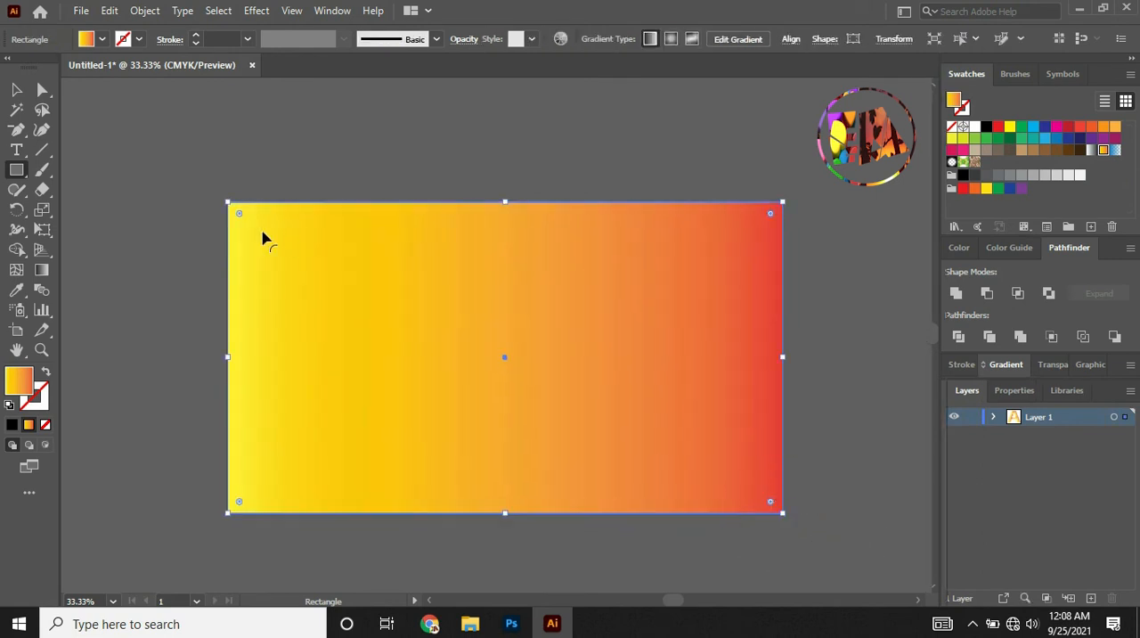
pyautogui.press('v')
pyautogui.click(993, 126)
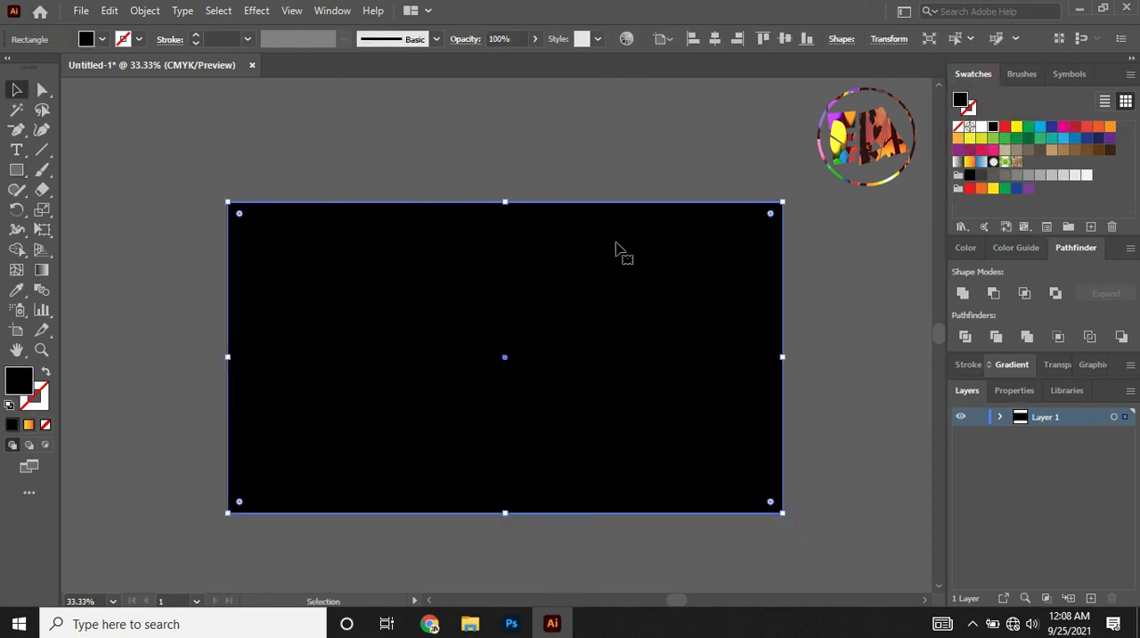
# Send the black rectangle backward behind the letter and lock it as the background.
pyautogui.rightClick(588, 254)
pyautogui.moveTo(710, 521)
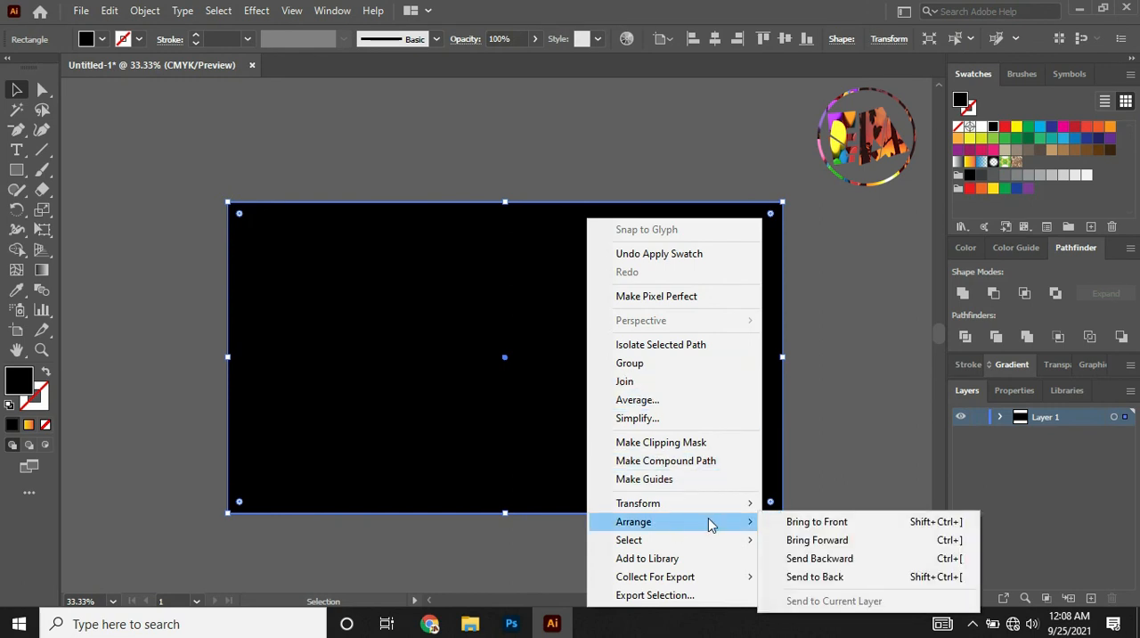
pyautogui.click(809, 560)
pyautogui.click(840, 477)
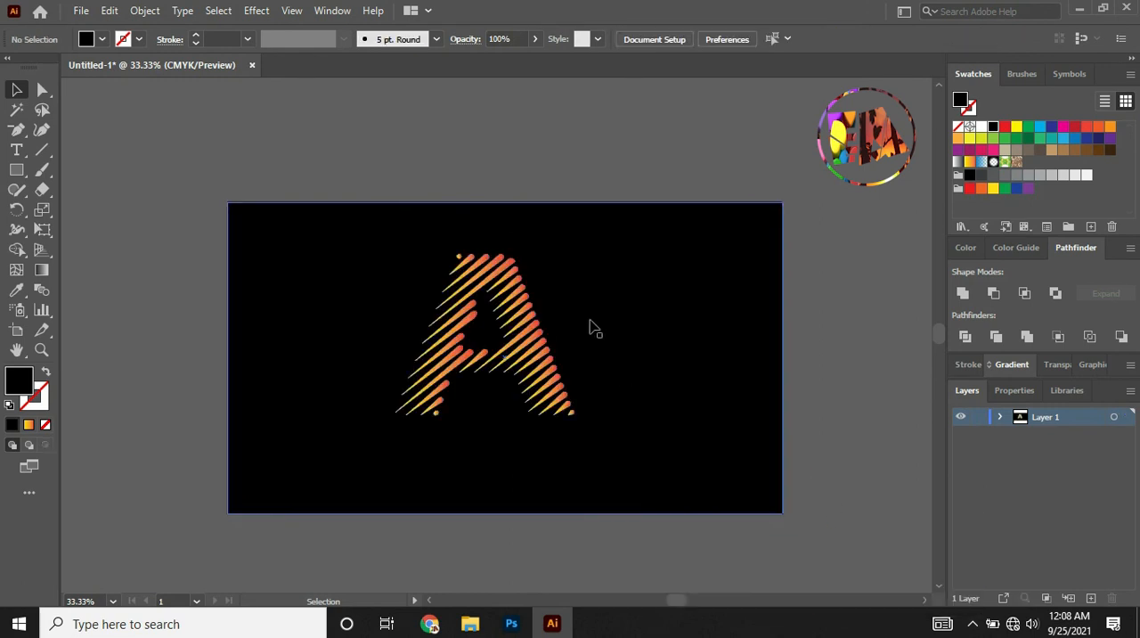
pyautogui.click(662, 328)
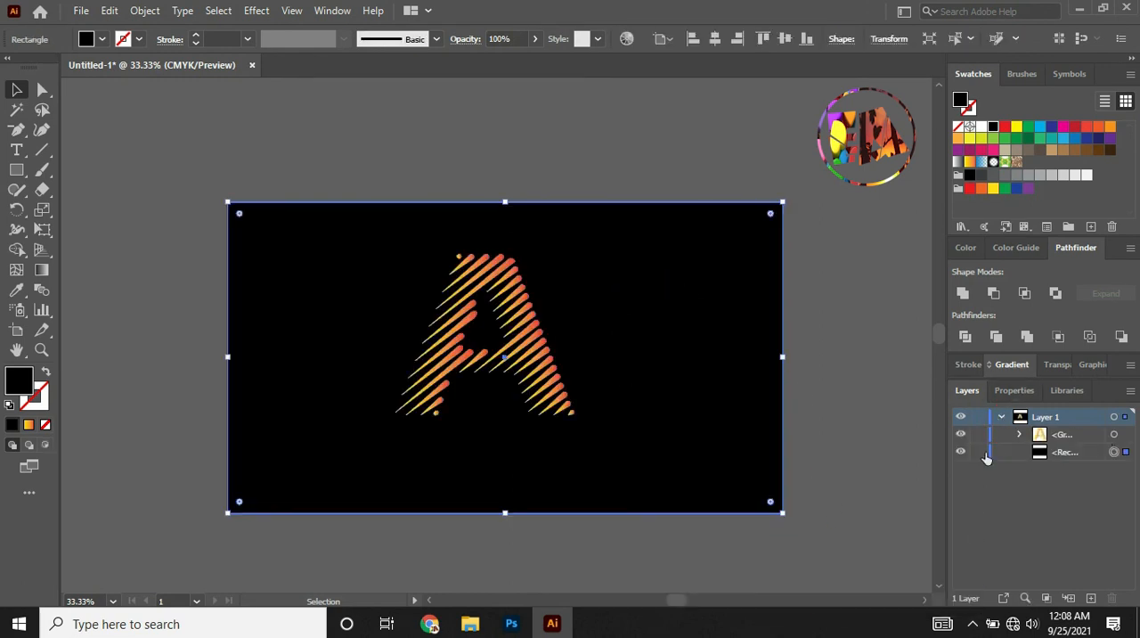
pyautogui.click(979, 452)
# Enlarge the grouped letter and centre it horizontally and vertically on the artboard.
pyautogui.moveTo(508, 335); pyautogui.dragTo(597, 466)
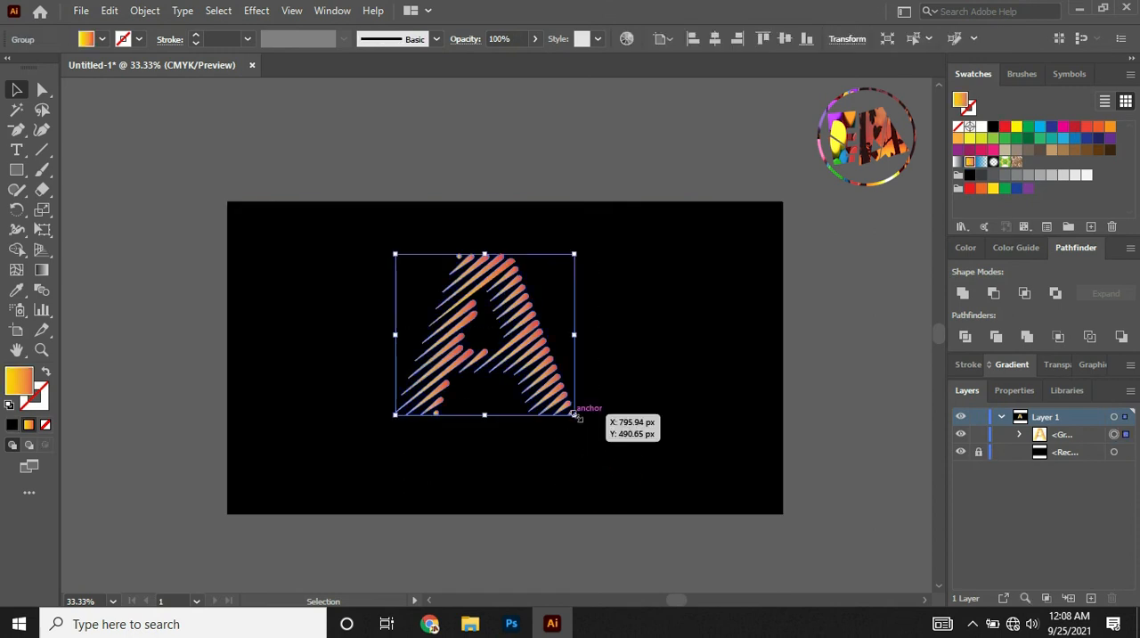
pyautogui.moveTo(575, 414); pyautogui.dragTo(604, 422)
pyautogui.hotkey('ctrl', '+')
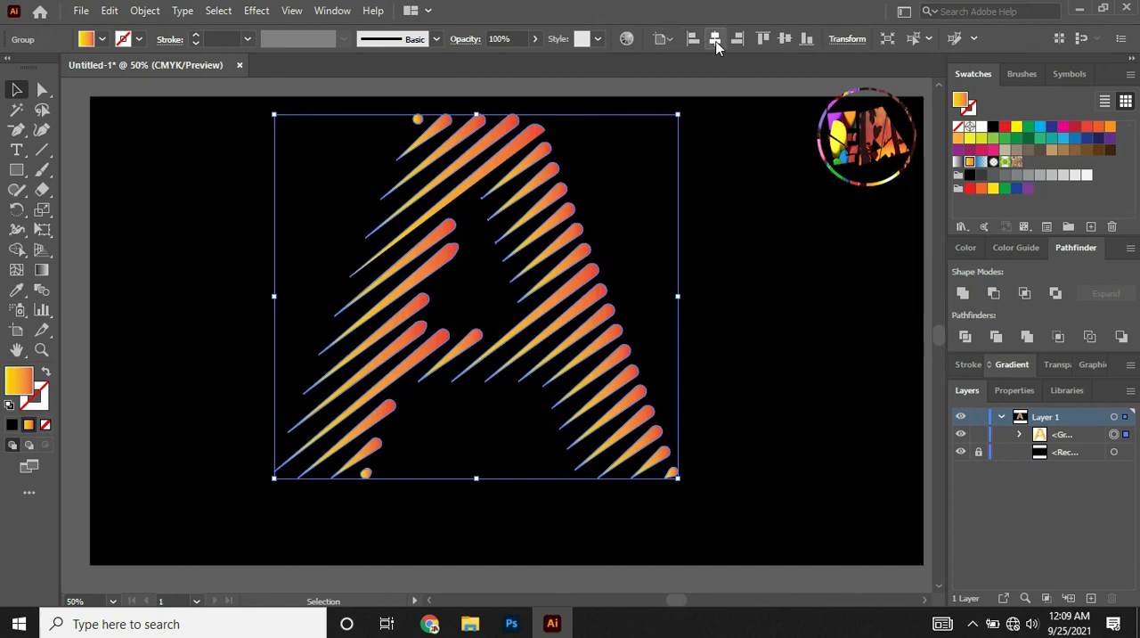
pyautogui.click(717, 46)
pyautogui.click(785, 39)
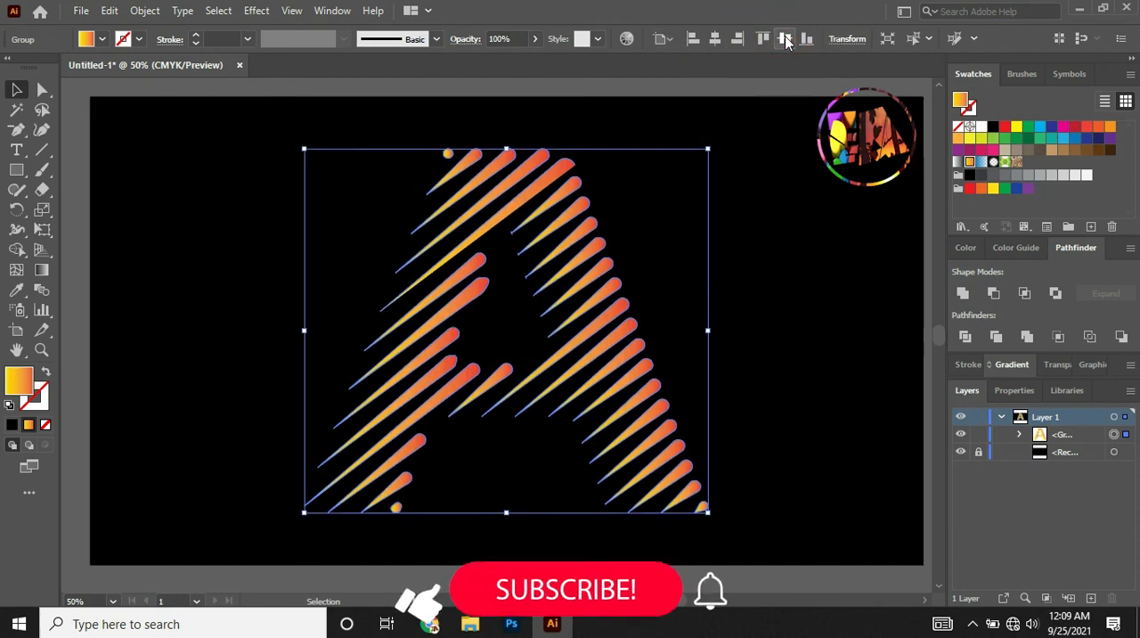
pyautogui.click(722, 89)
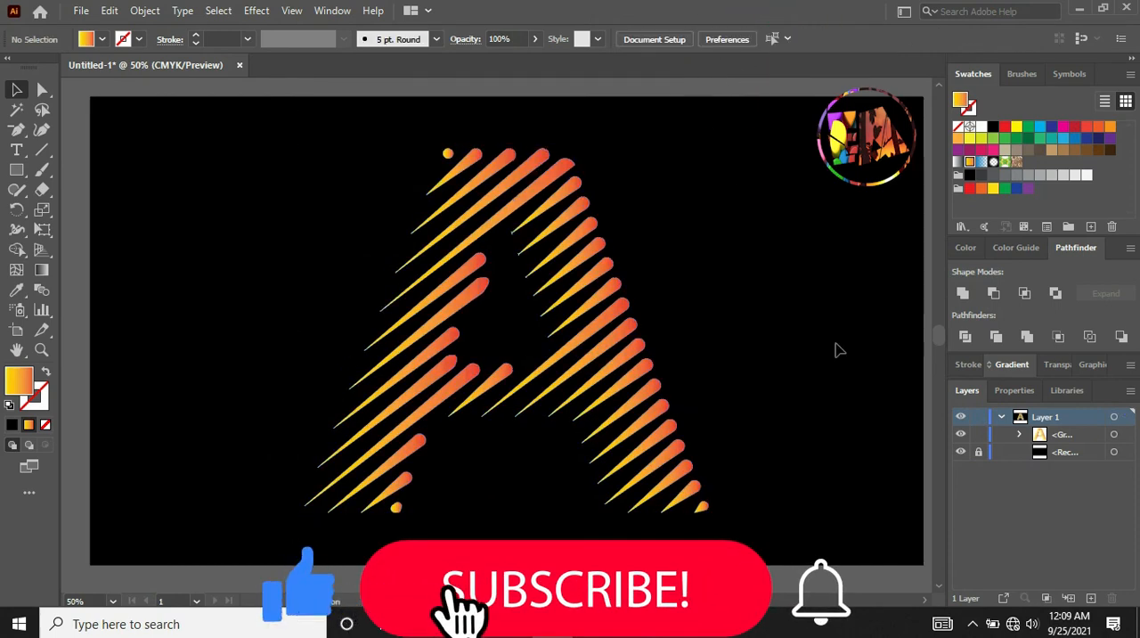